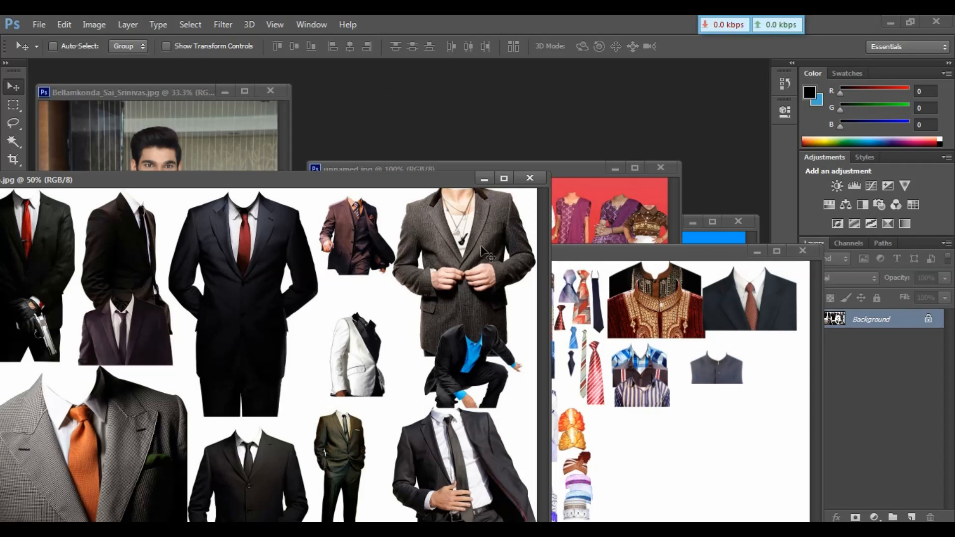
Move a dark suit within the costume sheet into the empty space near its lower right.
left_click(598, 336)
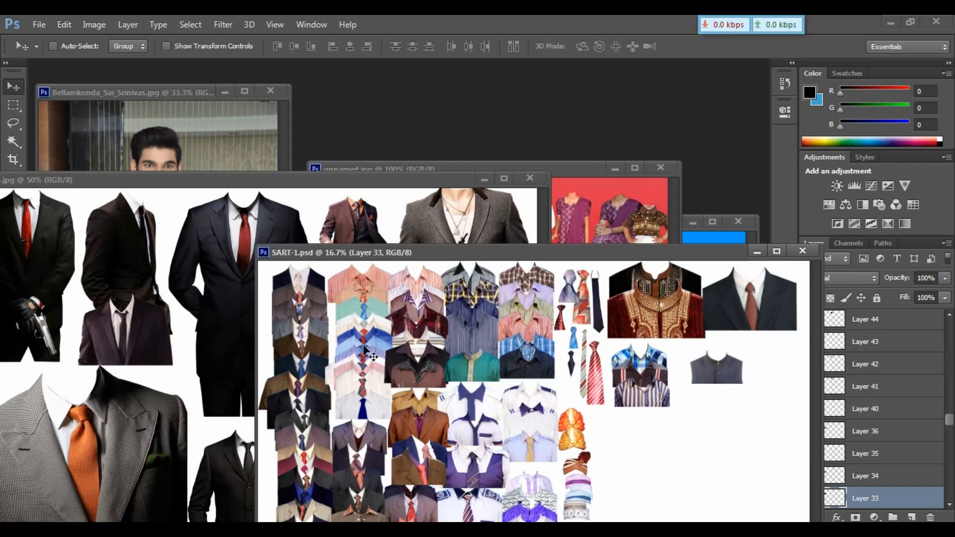
left_click_drag(376, 355, 684, 433)
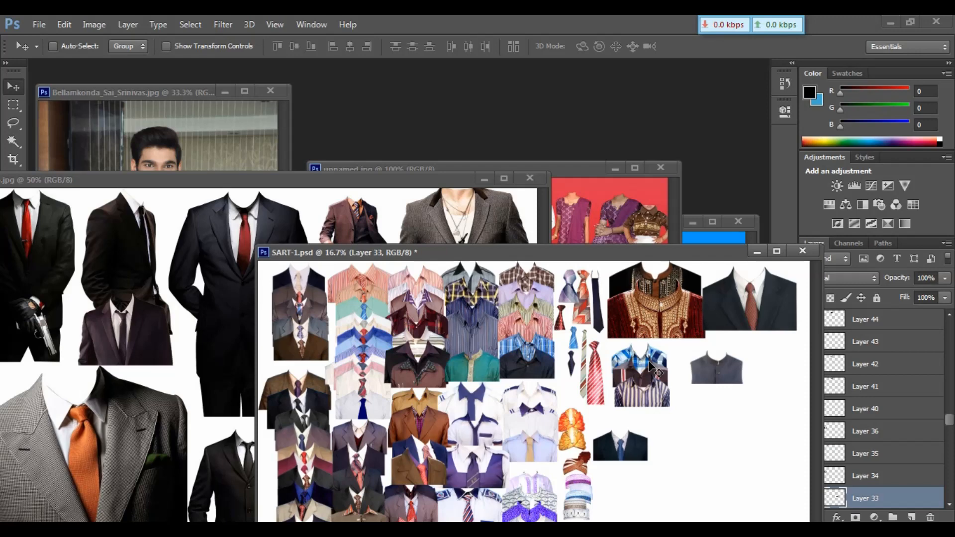
Drag the dark suit from the costume sheet onto the passport photo as a new layer and transform it slightly.
left_click(722, 241)
left_click_drag(658, 224, 667, 118)
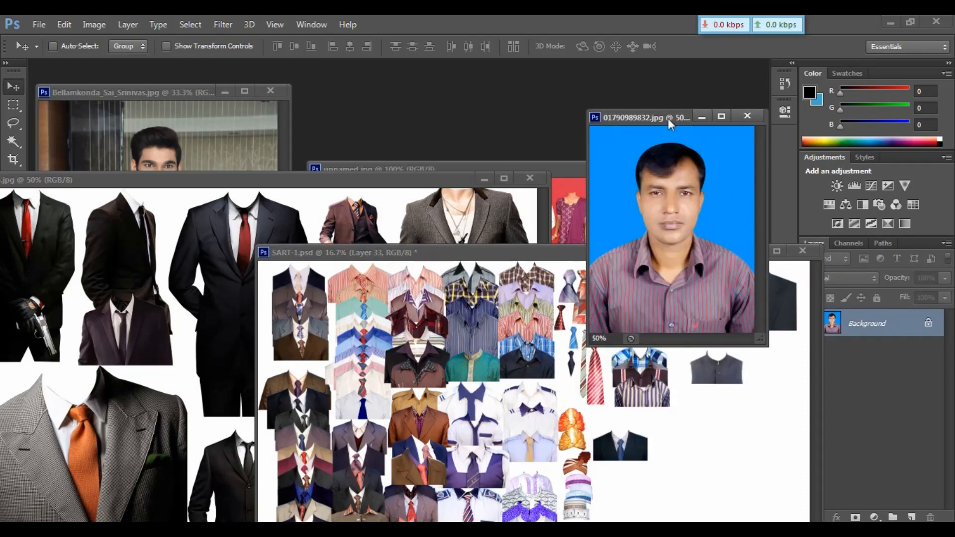
key("ctrl+minus")
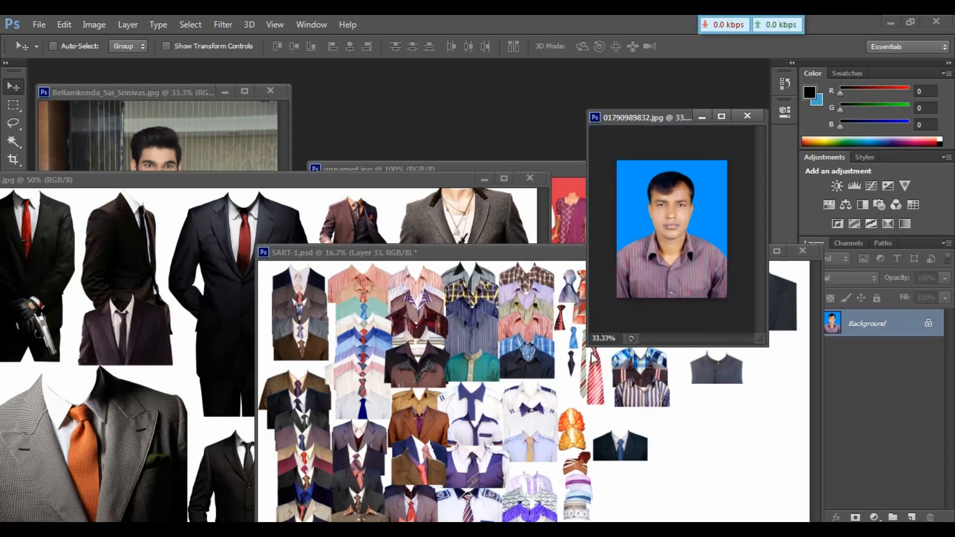
left_click(599, 406)
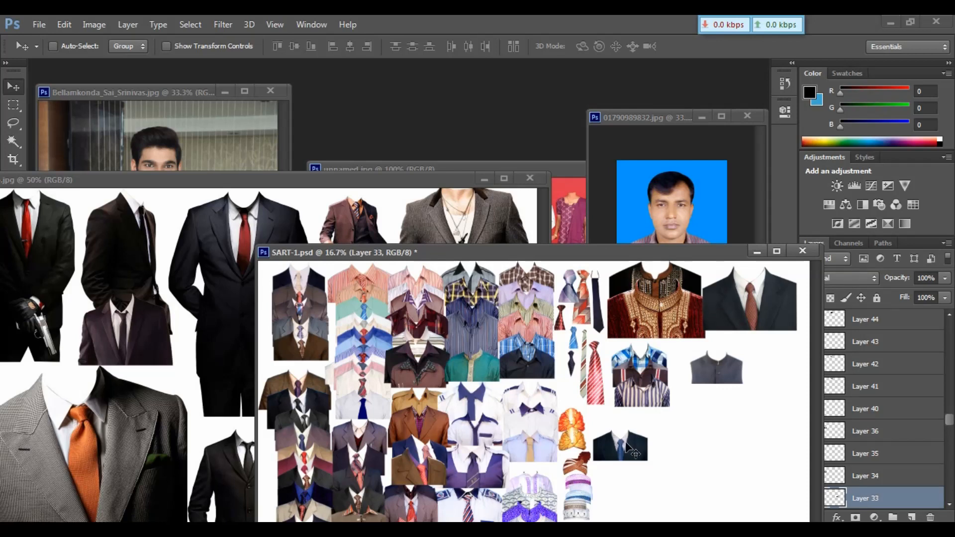
left_click_drag(629, 446, 684, 271)
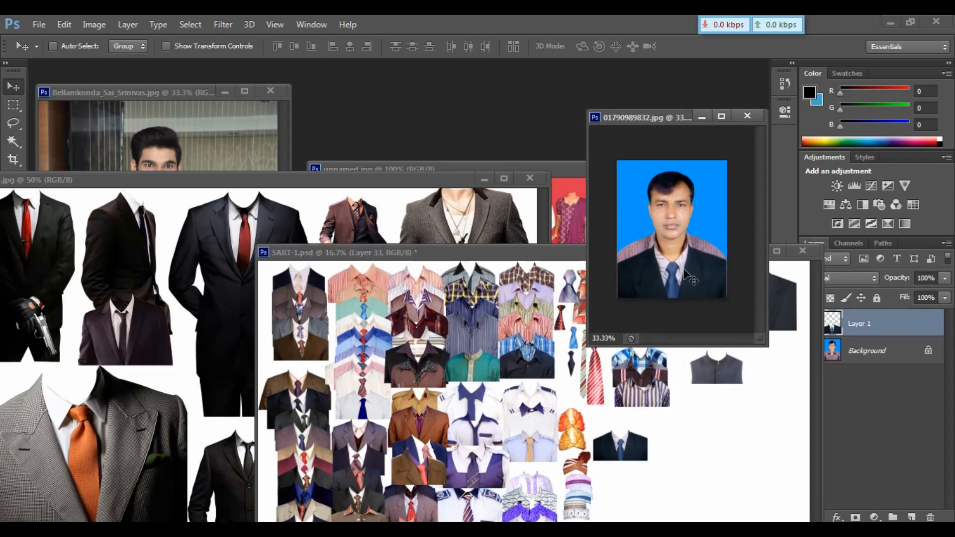
key("ctrl+plus")
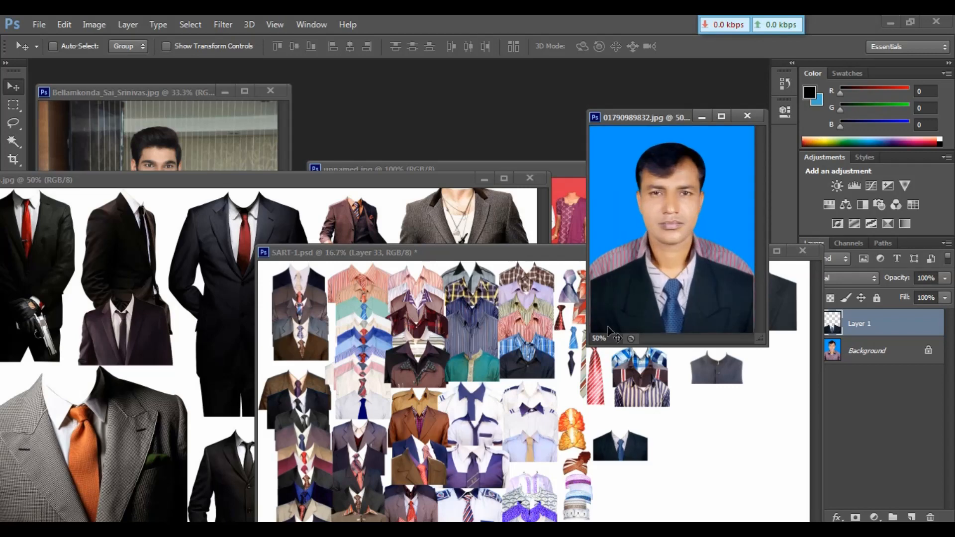
left_click_drag(589, 345, 395, 487)
key("ctrl+t")
left_click_drag(657, 415, 667, 421)
key("Return")
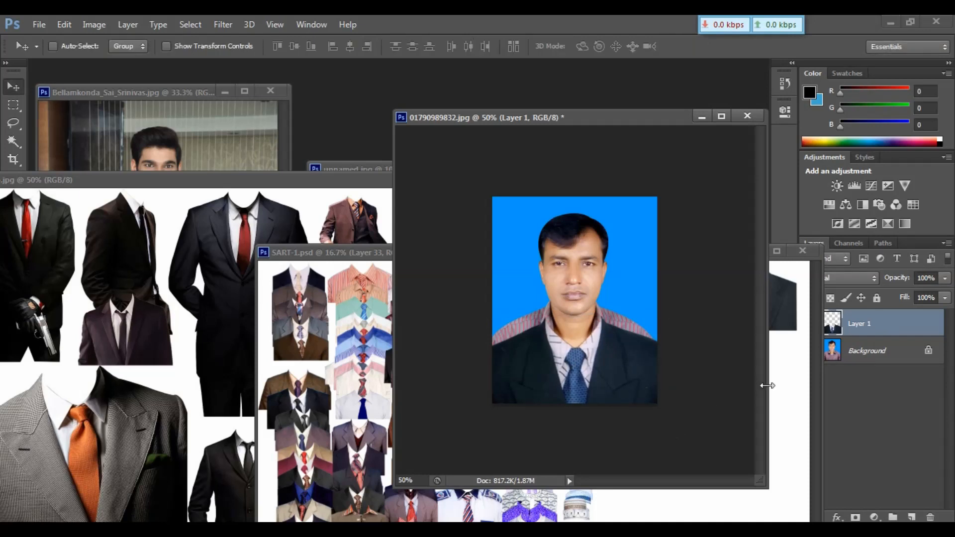
Try enlarging the photo's background to 118.64% and nudging it down, then revert the photo to its saved state.
left_click(863, 363)
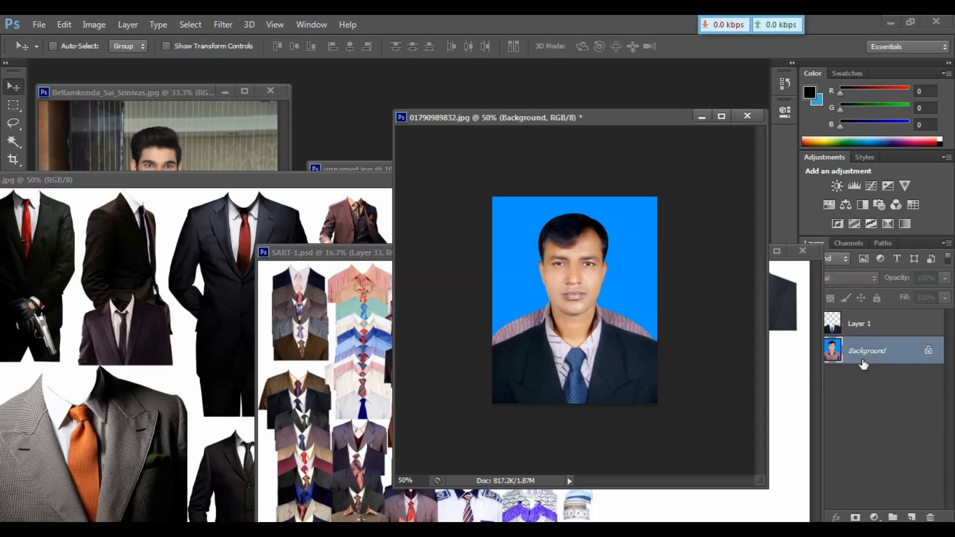
key("ctrl+a")
key("ctrl+t")
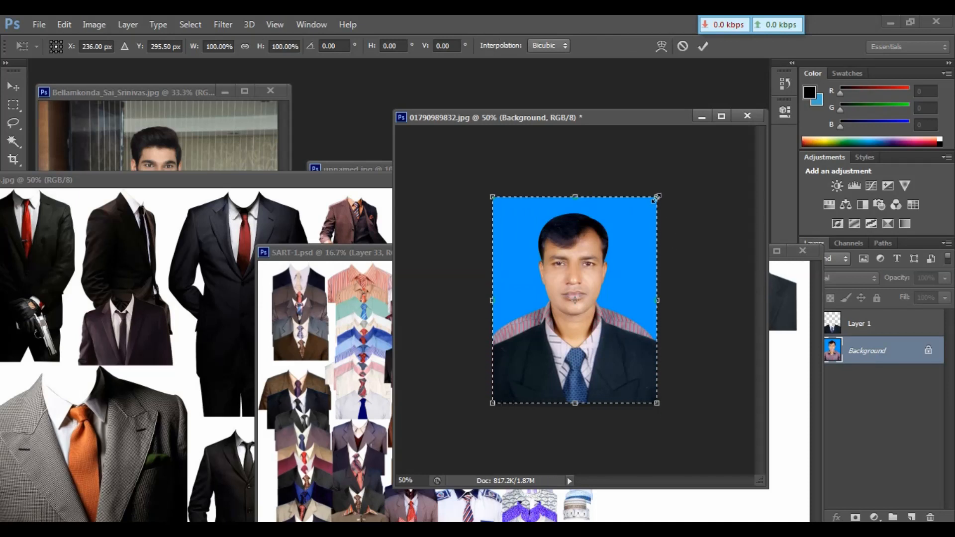
left_click_drag(655, 198, 673, 178)
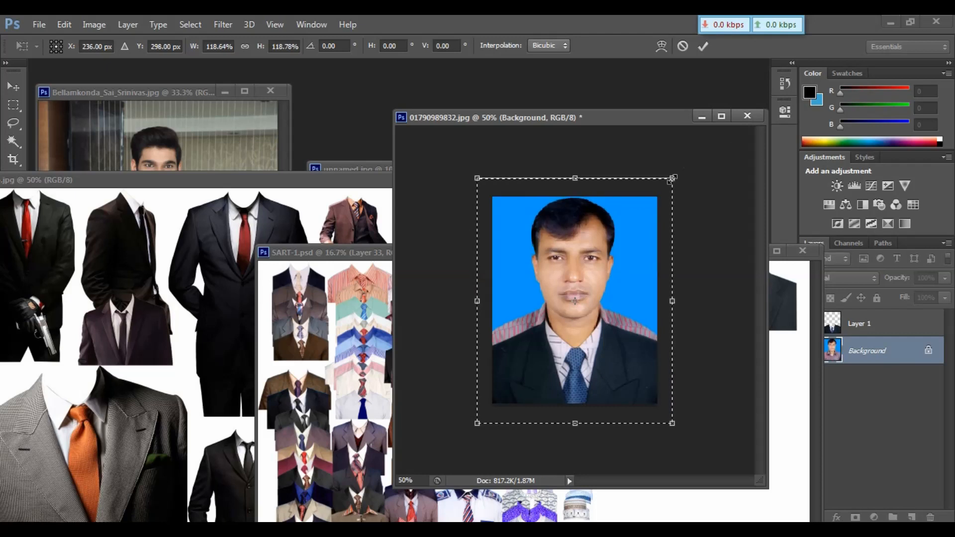
key("Down")
key("Down")
key("Down")
key("Down")
key("Down")
key("Down")
key("Down")
key("Down")
key("Down")
key("Down")
key("Down")
key("Down")
key("Down")
key("Down")
key("Down")
key("Down")
key("Down")
key("Down")
key("Down")
key("Down")
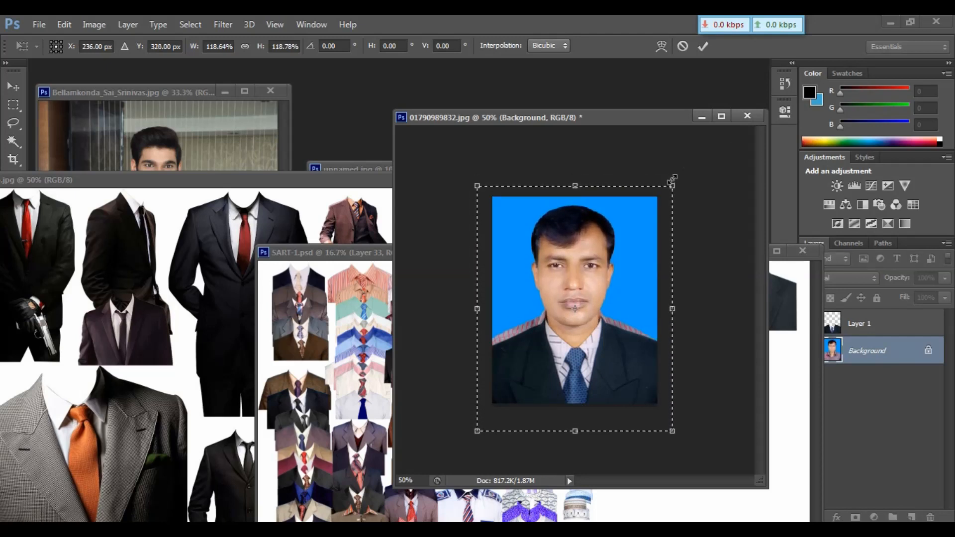
key("Return")
key("F12")
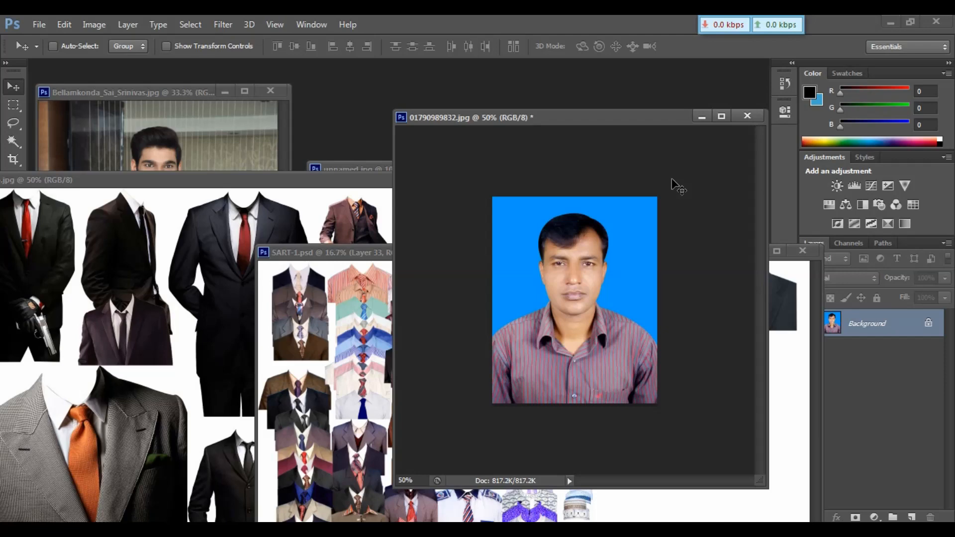
Create a new A4 document, 210 x 297 mm at 300 pixels/inch, and float it in its own window.
key("ctrl+n")
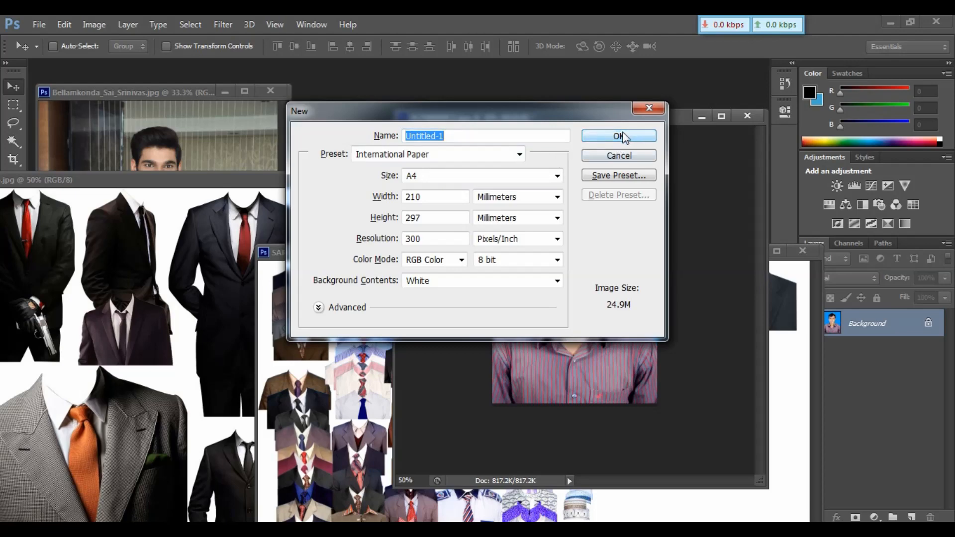
left_click(623, 136)
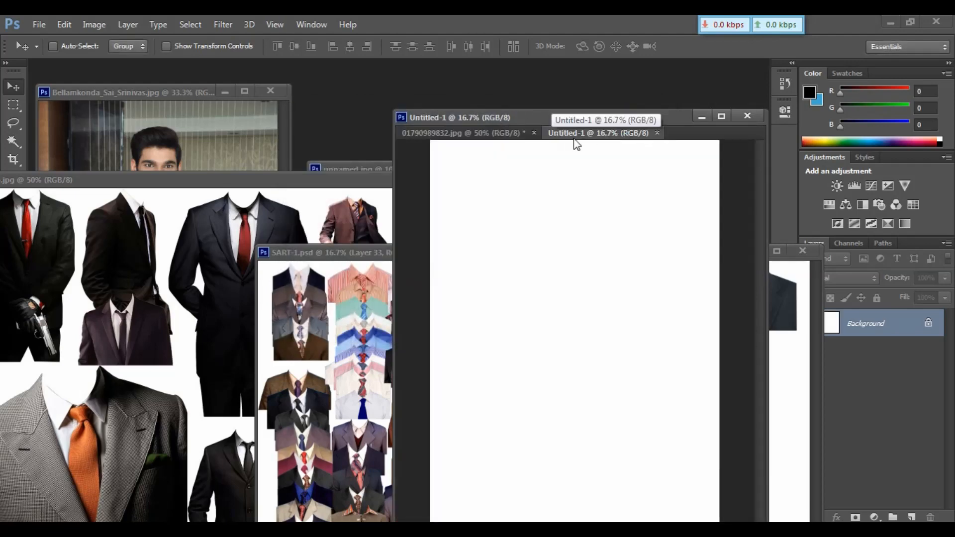
left_click_drag(576, 144, 254, 158)
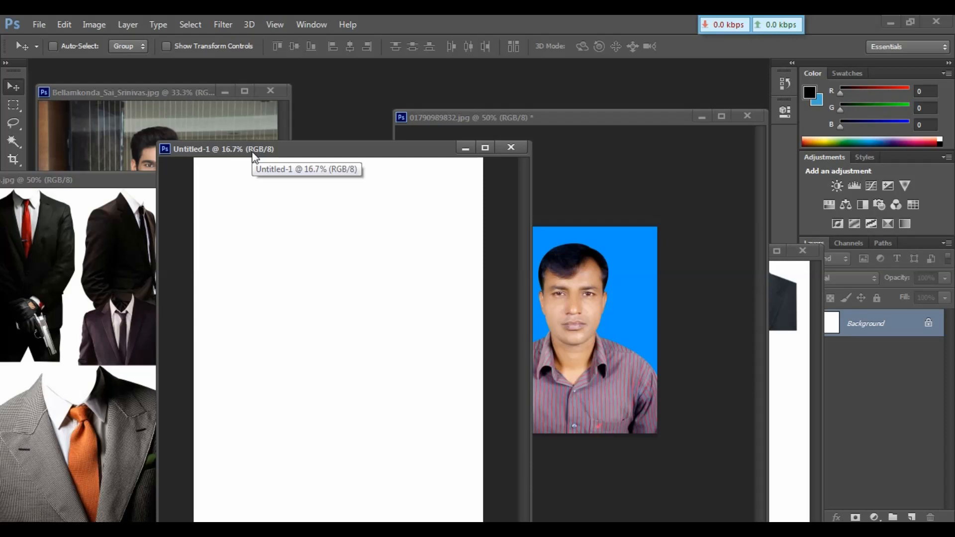
Arrange the new page, passport photo and reference photo windows side by side and adjust their zoom.
key("ctrl+minus")
key("ctrl+minus")
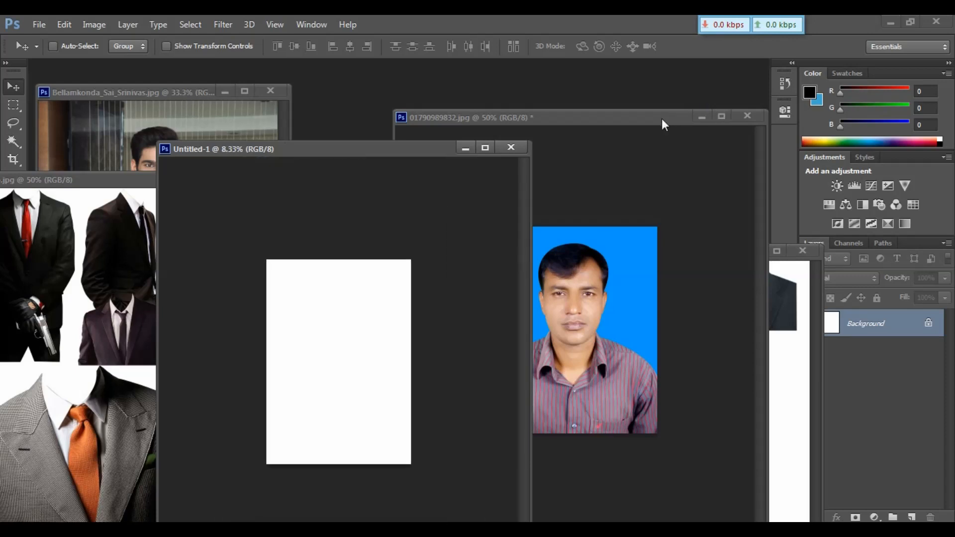
left_click_drag(661, 119, 790, 240)
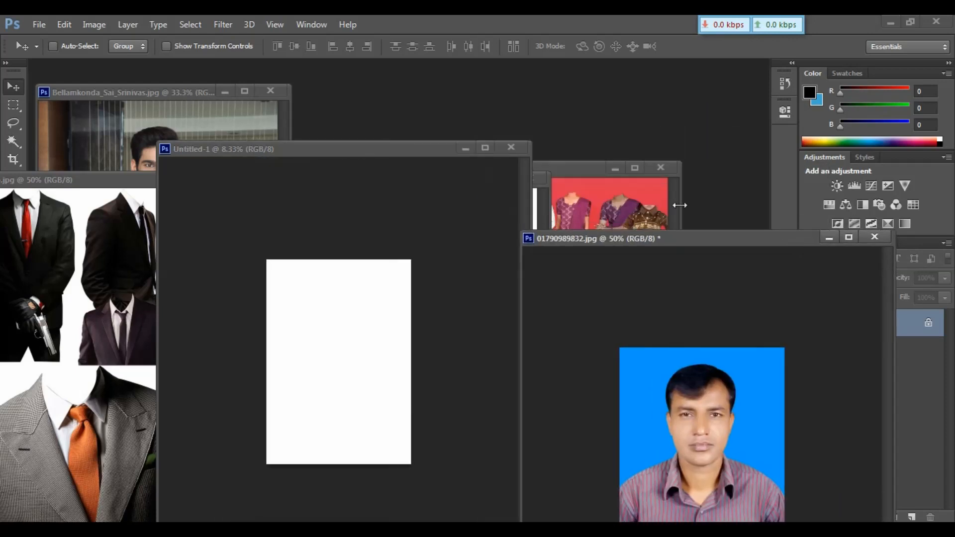
left_click(205, 117)
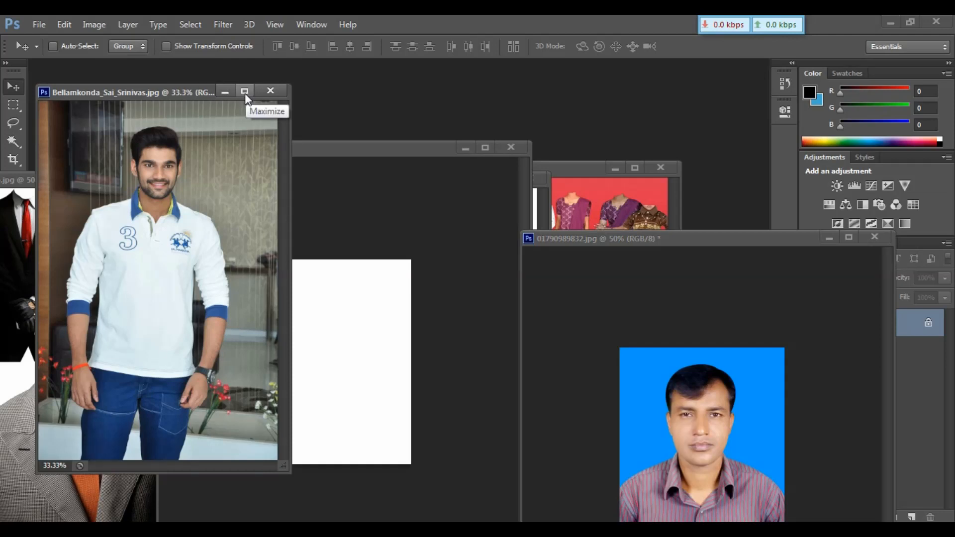
left_click_drag(751, 235, 672, 119)
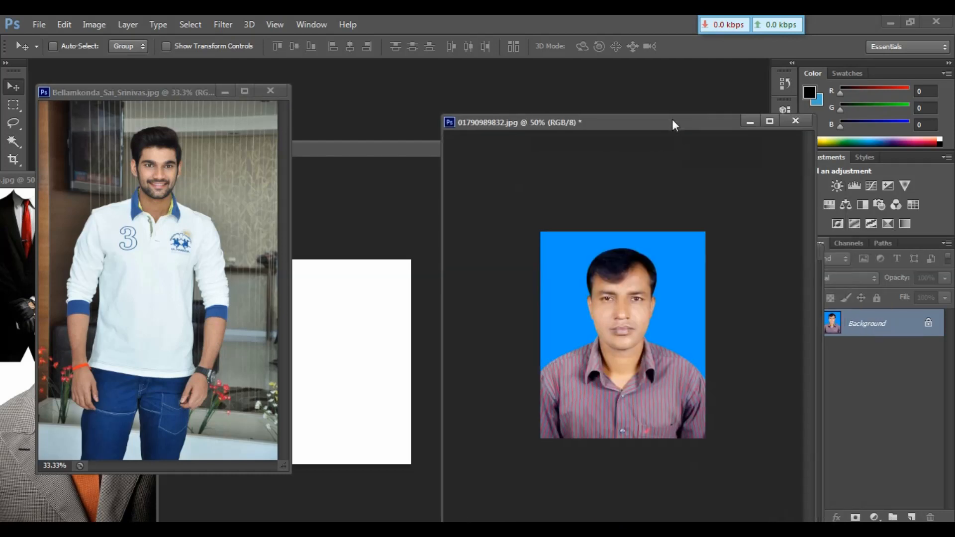
key("ctrl+plus")
key("ctrl+plus")
key("ctrl+plus")
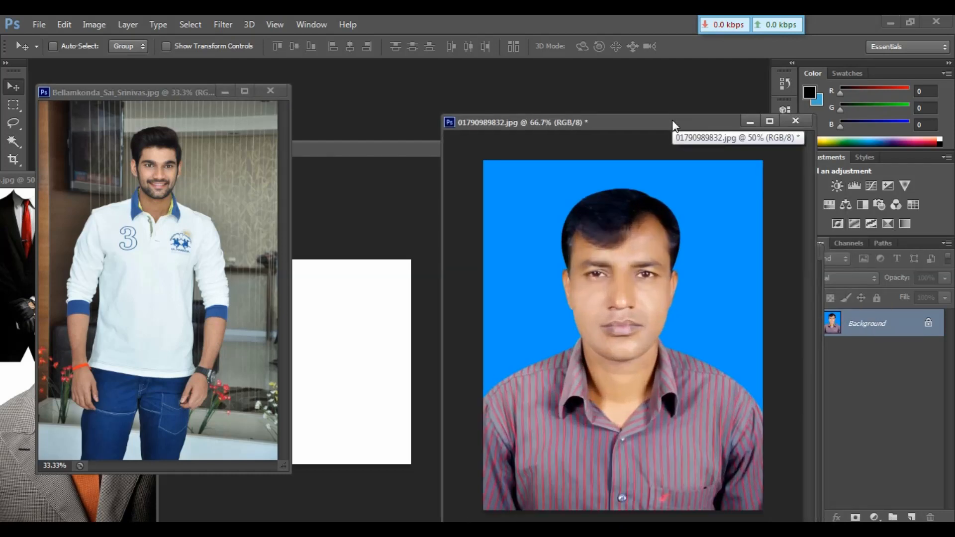
key("ctrl+minus")
key("ctrl+minus")
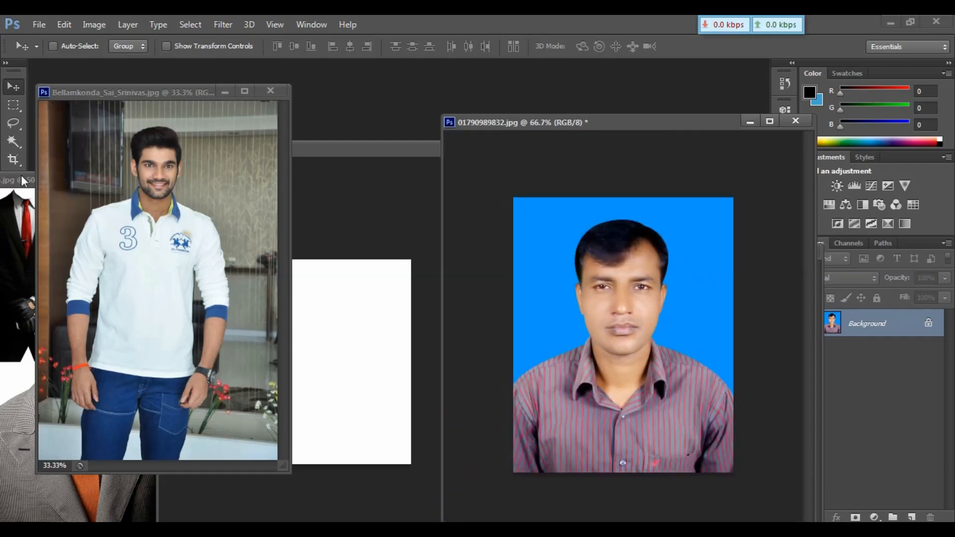
left_click_drag(21, 176, 183, 278)
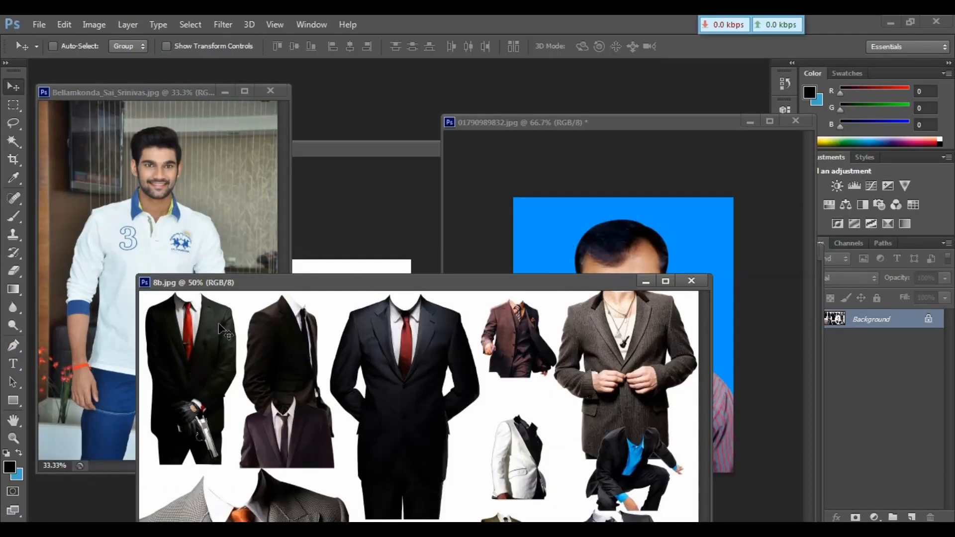
With the Pen tool, start a path along the man's neckline and shoulders on the passport photo.
left_click(14, 345)
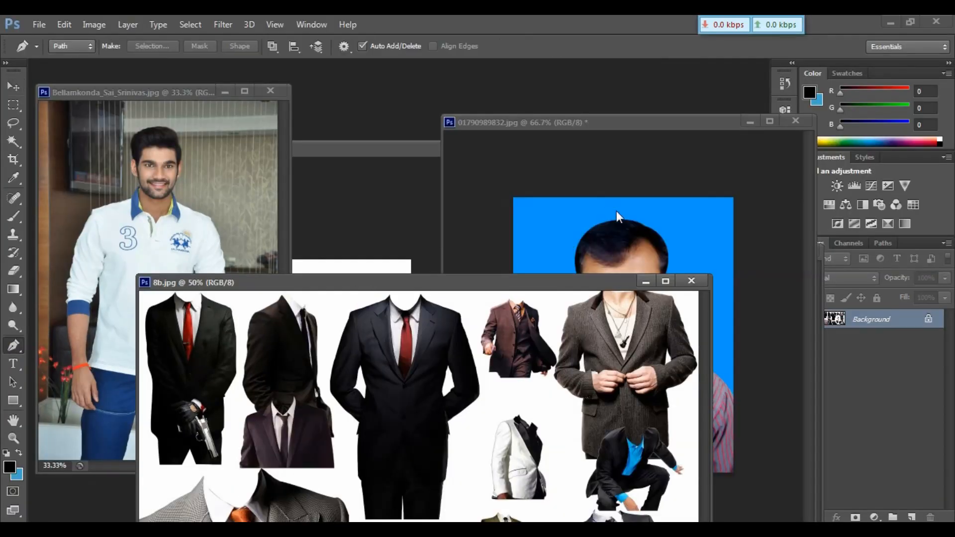
left_click(616, 210)
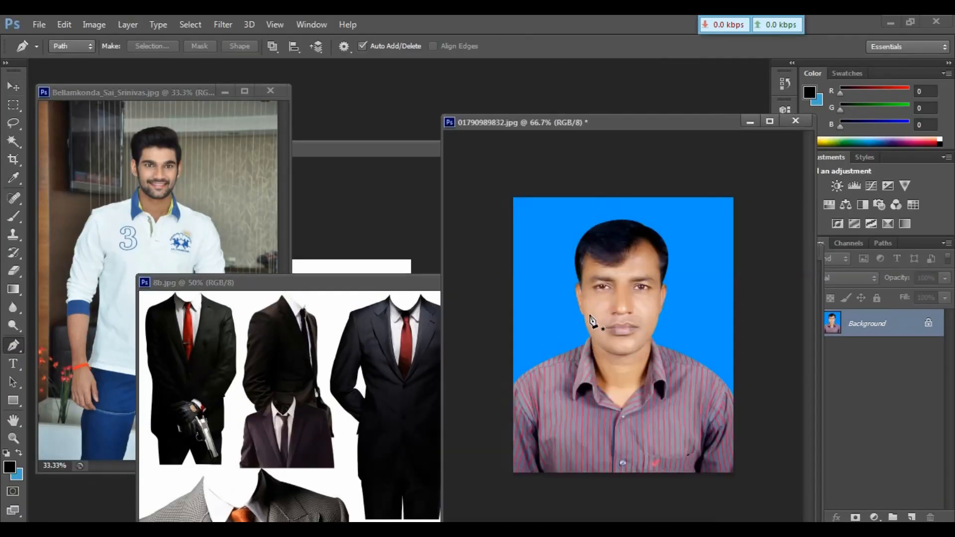
left_click(510, 392)
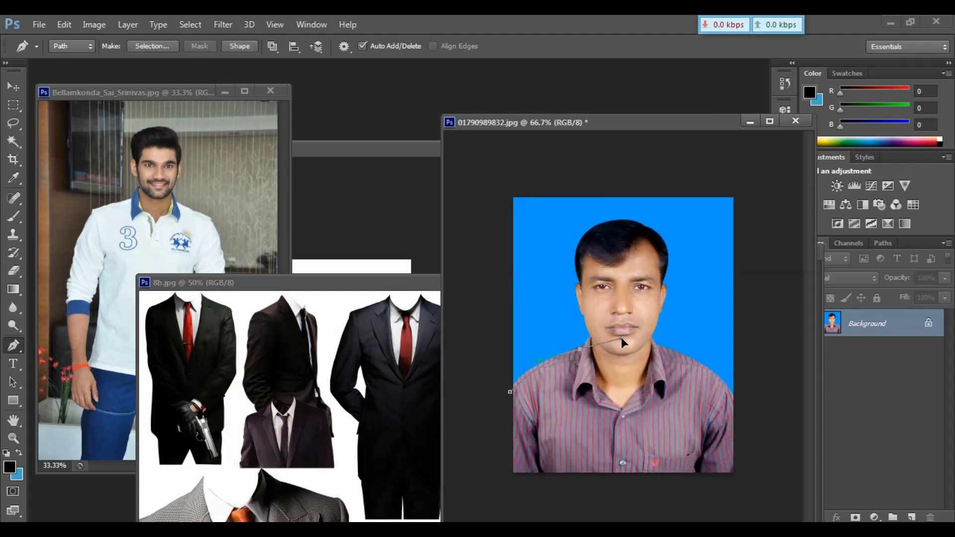
left_click_drag(630, 335, 634, 334)
key("ctrl+plus")
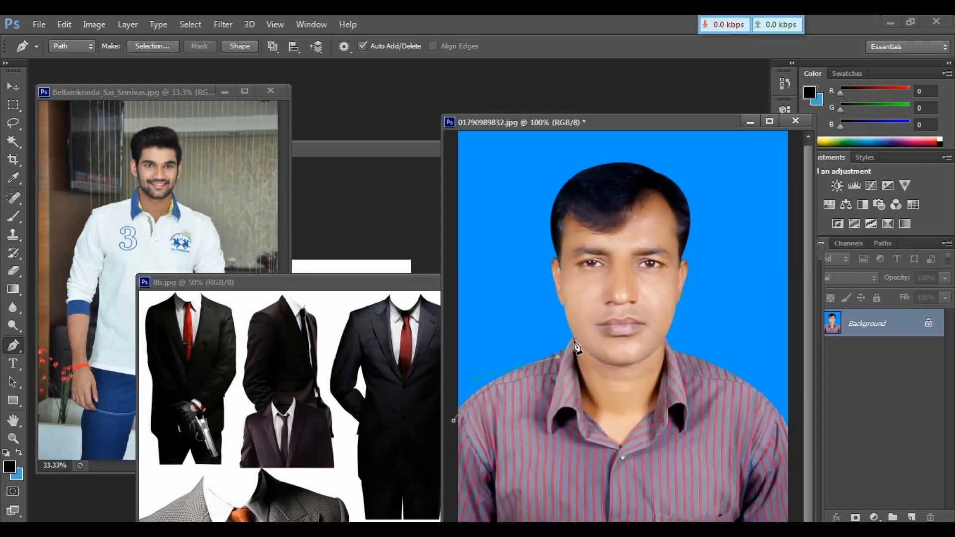
left_click(574, 341)
left_click_drag(656, 409, 667, 408)
left_click(654, 412, "alt")
left_click(664, 341)
left_click_drag(791, 421, 807, 471)
Close the path around the shirt below the image and convert it into a selection.
key("ctrl+minus")
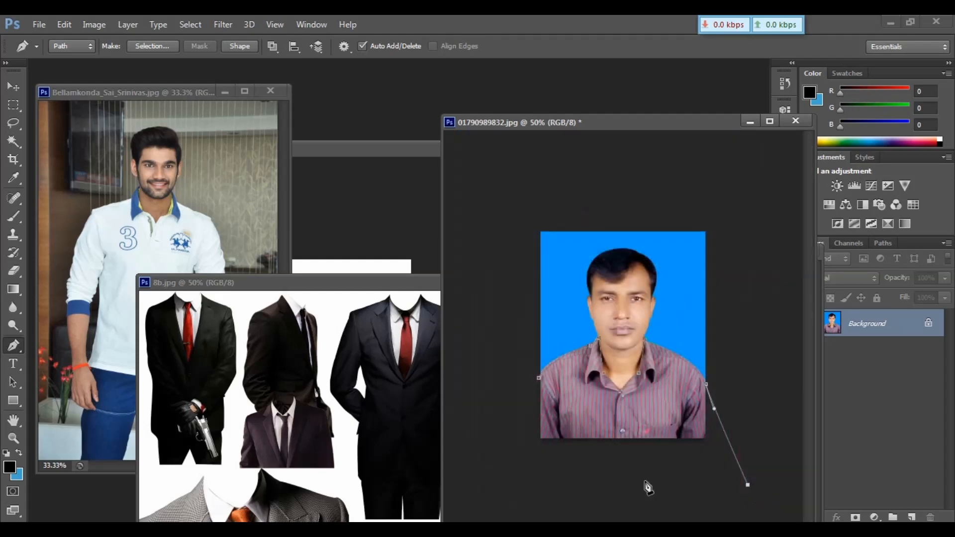
left_click(584, 480)
left_click(517, 452)
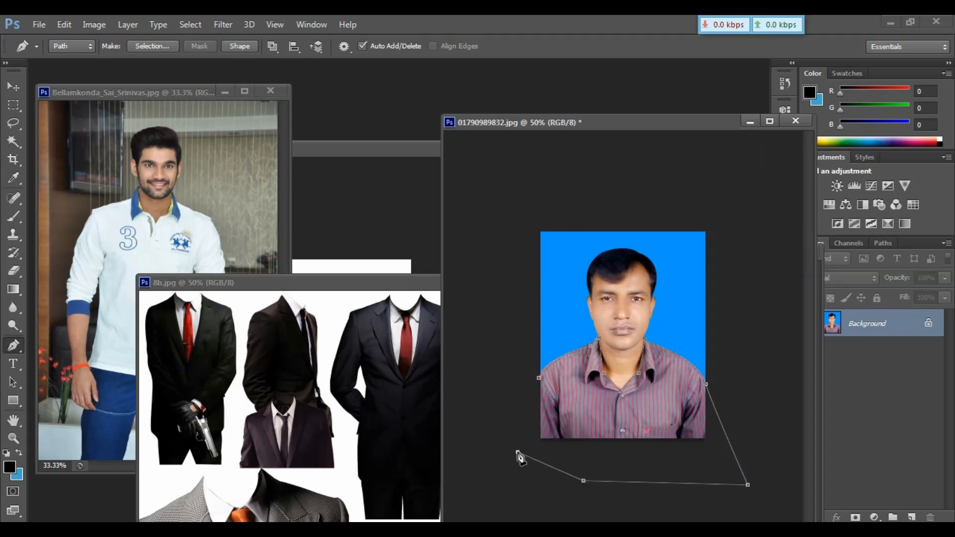
left_click(510, 399)
left_click(538, 378)
key("ctrl+Return")
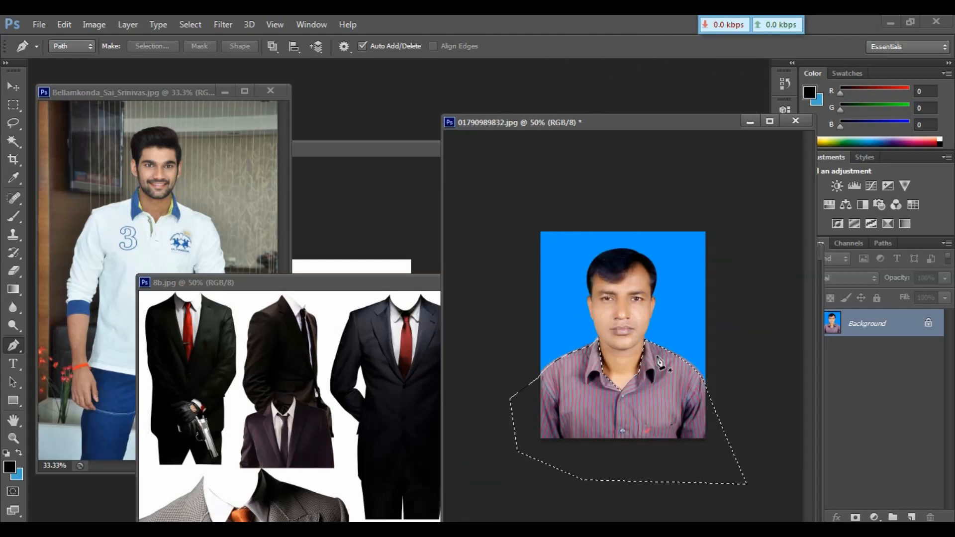
Copy the selected shirt to a new layer and drag it with the Move tool onto the new A4 page.
key("ctrl+c")
key("ctrl+v")
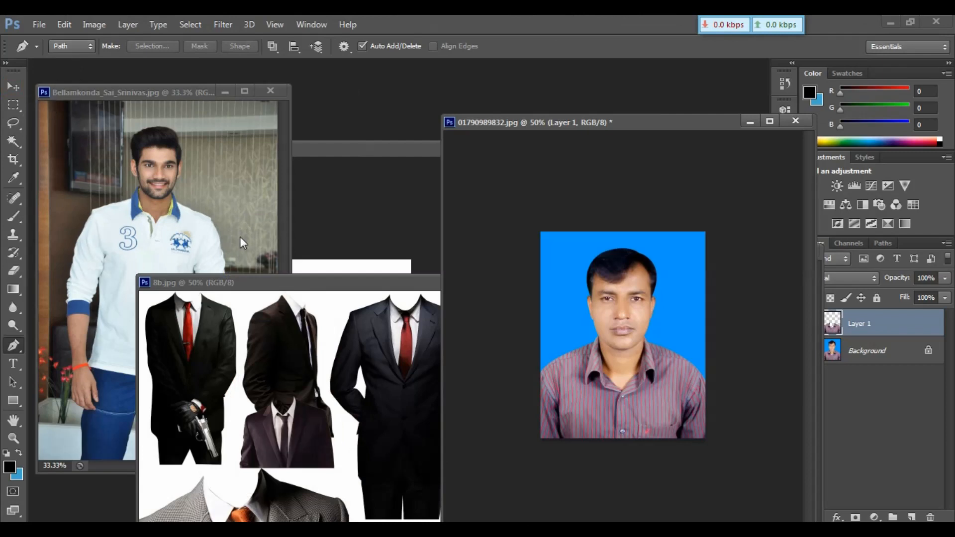
left_click(13, 87)
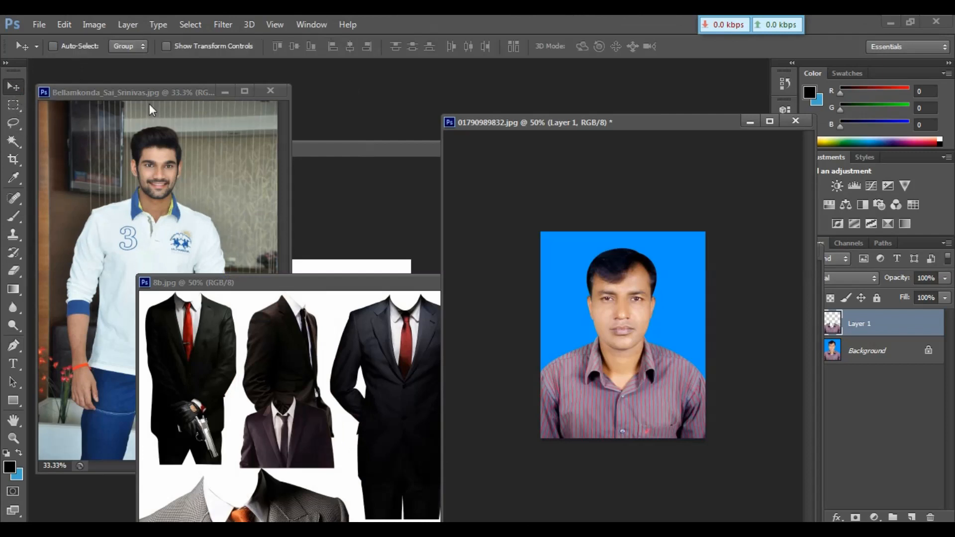
mouse_move(612, 298)
left_mouse_down()
mouse_move(607, 314)
mouse_move(612, 287)
left_mouse_up()
left_click_drag(629, 373, 320, 332)
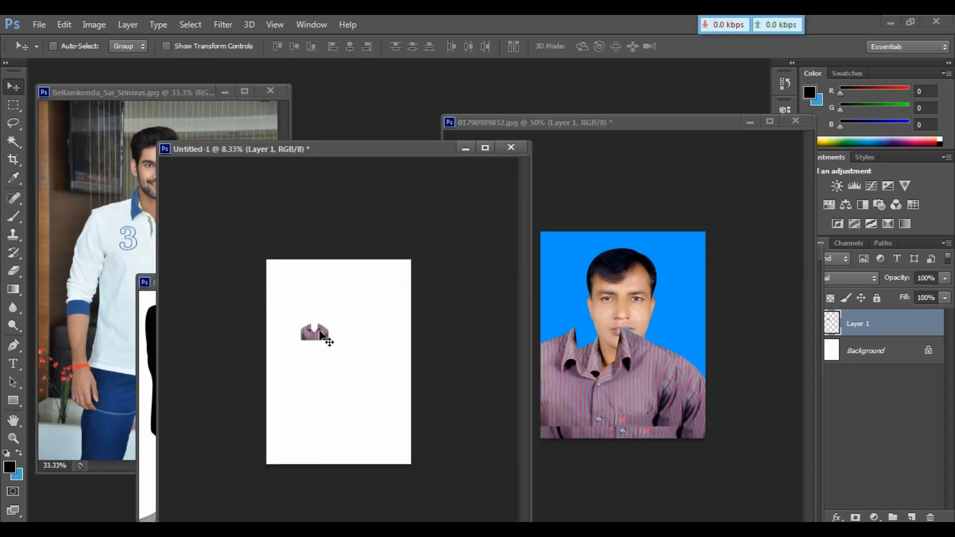
key("ctrl+plus")
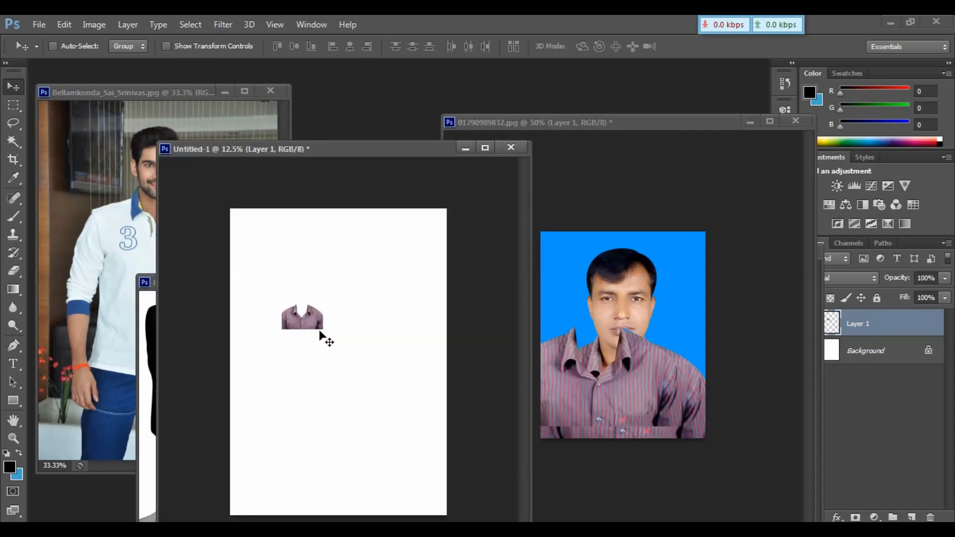
left_click(140, 215)
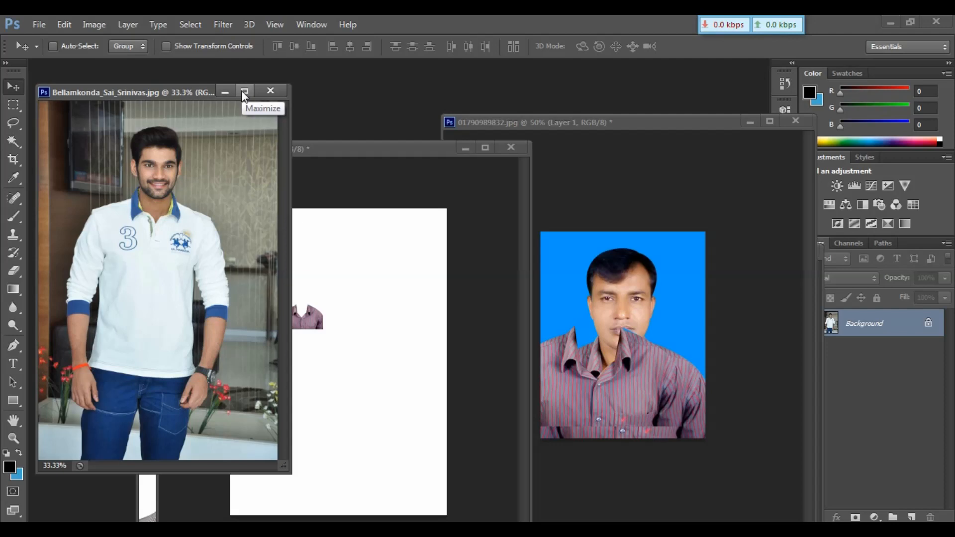
Maximize the reference photo and, with the Pen tool, trace a path from the jeans' bottom up the man's left side to the shoulder.
left_click(243, 92)
key("ctrl+plus")
key("ctrl+plus")
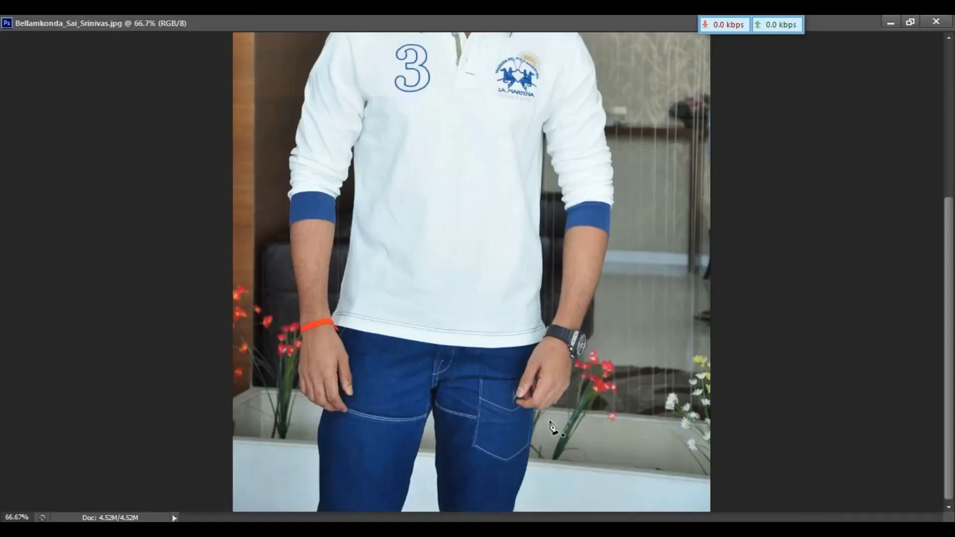
left_click(513, 510)
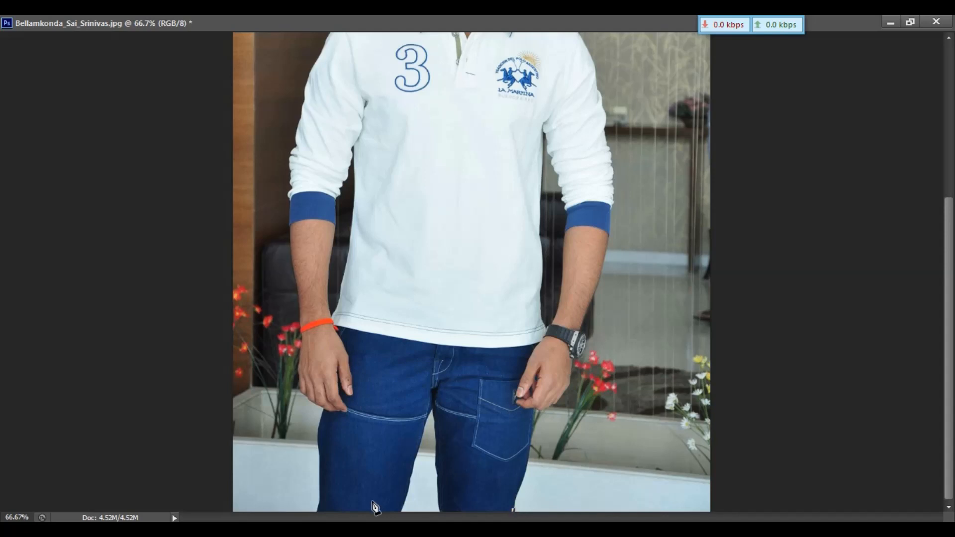
left_click(440, 510)
left_click(440, 454)
left_click(433, 412)
left_click(426, 424)
left_click_drag(319, 428, 299, 368)
left_click_drag(289, 222, 289, 195)
left_click(293, 172)
left_click(299, 129)
Continue the path around the collar and neckline and down the man's right shoulder and arm.
scroll(301, 134, "up", 5)
left_click_drag(346, 230, 381, 207)
left_click(418, 206)
key("ctrl+plus")
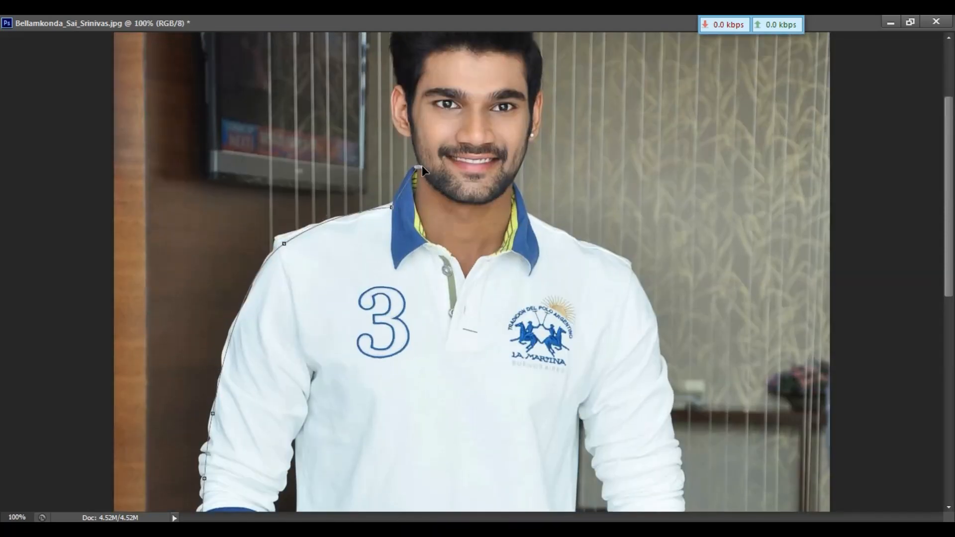
left_click(417, 193)
left_click(428, 239)
left_click(463, 275)
left_click(486, 256)
left_click(503, 244)
left_click(513, 182)
left_click(528, 214)
left_click_drag(624, 265, 632, 278)
scroll(660, 360, "down", 10)
left_click_drag(642, 213, 564, 374)
left_click(642, 212, "alt")
left_click(635, 239)
left_click(642, 249)
left_click(629, 281)
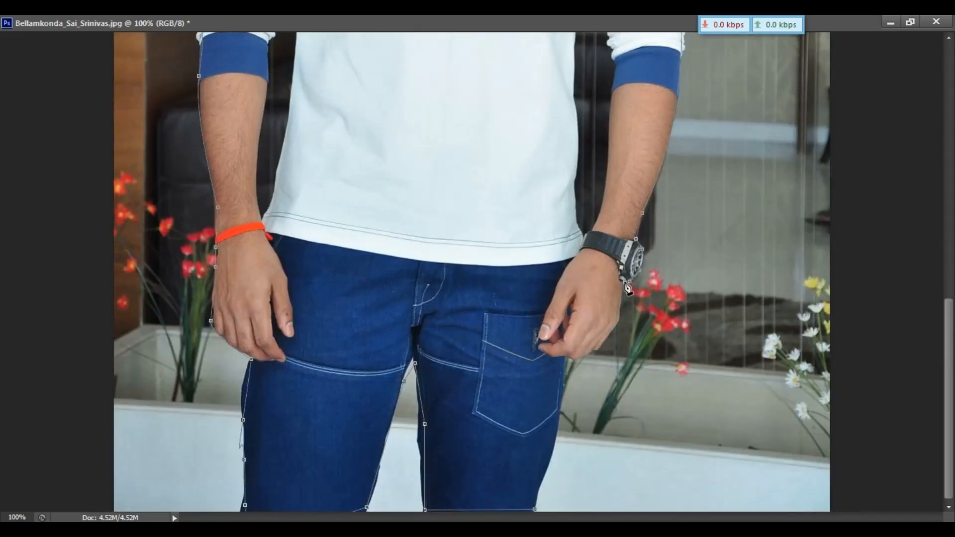
Finish the path down the man's right arm and side to the bottom of the jeans.
left_click(620, 314)
left_click(557, 423)
left_click(541, 482)
left_click(534, 509)
key("ctrl+minus")
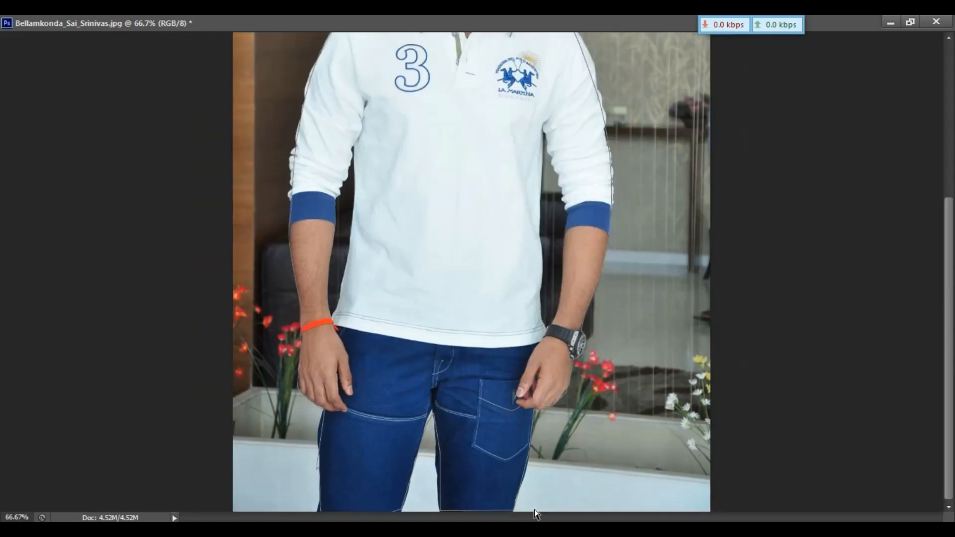
key("ctrl+minus")
key("ctrl+minus")
Convert the body path into a selection, copy it to a new layer and nudge the layer slightly.
key("ctrl+Return")
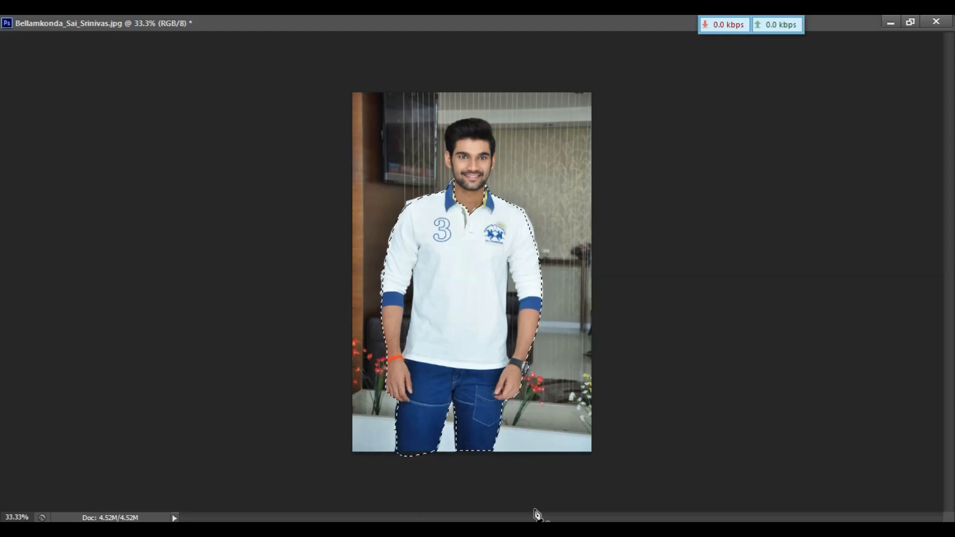
key("ctrl+j")
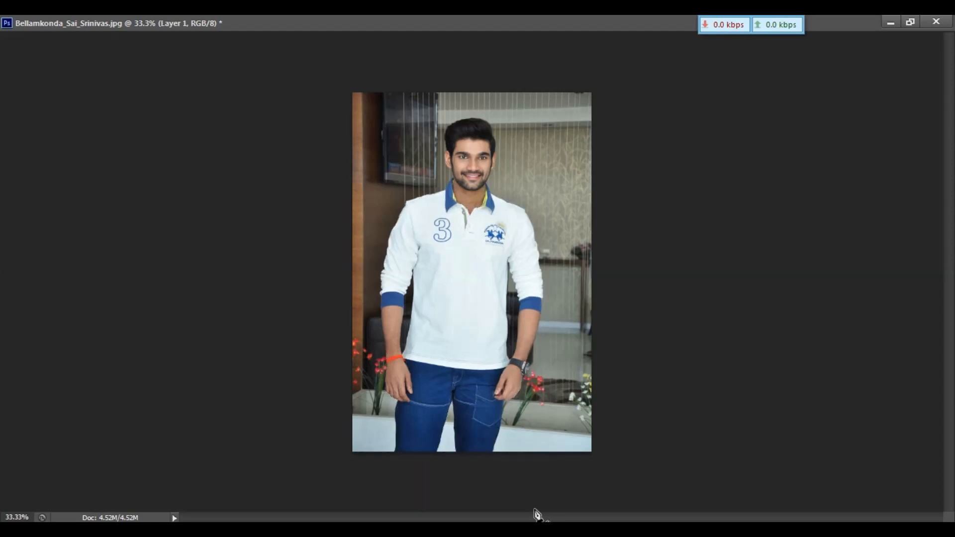
mouse_move(469, 383)
left_mouse_down()
mouse_move(501, 329)
mouse_move(478, 373)
left_mouse_up()
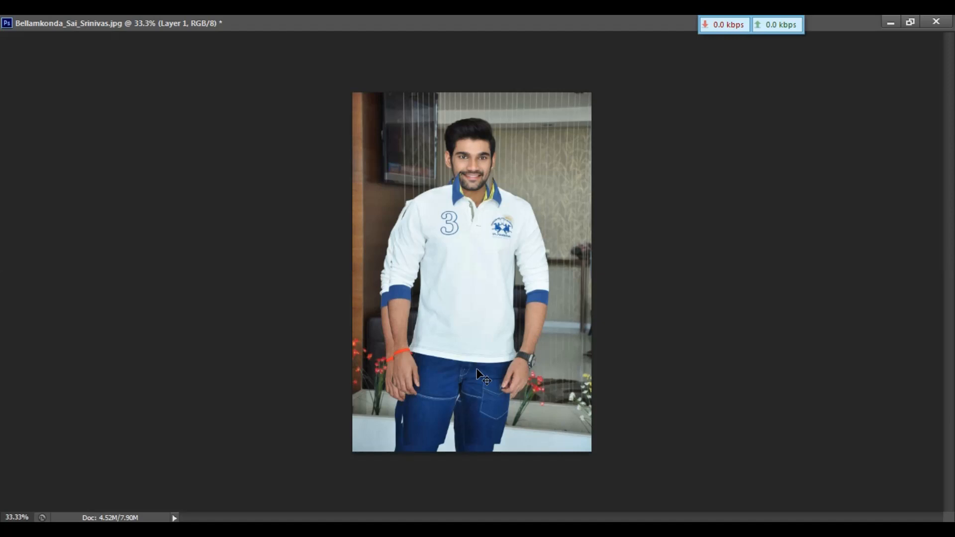
Trace the background gap between the man's right arm and torso with the Pen tool and delete it from the cut-out layer.
key("ctrl+plus")
key("ctrl+plus")
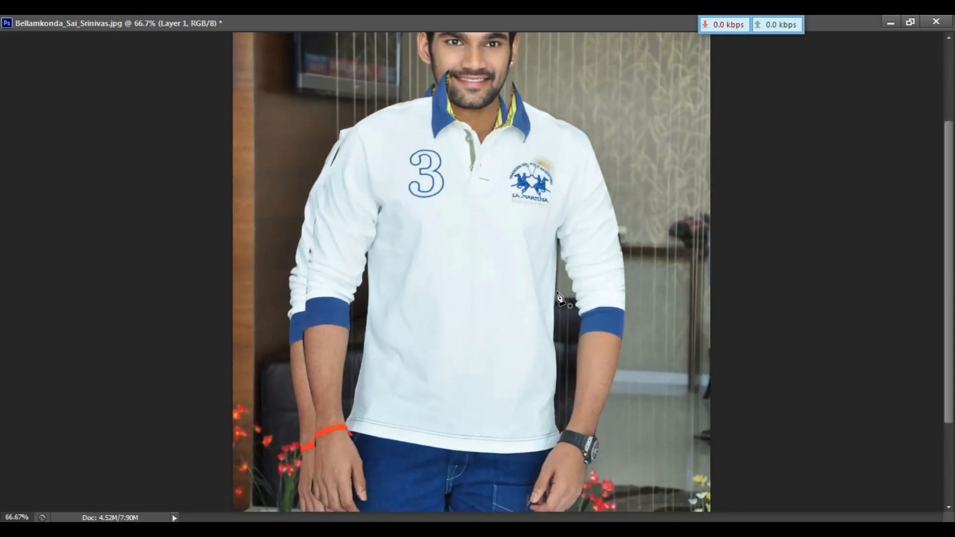
key("p")
left_click(556, 240)
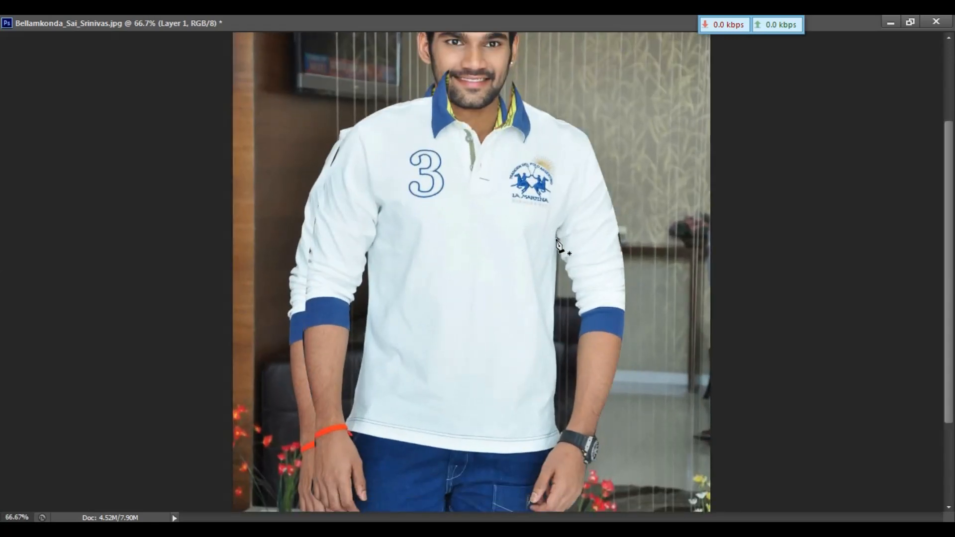
left_click(550, 327)
left_click(555, 391)
left_click_drag(557, 431, 573, 410)
left_click(575, 390)
left_click(580, 328)
left_click(580, 316)
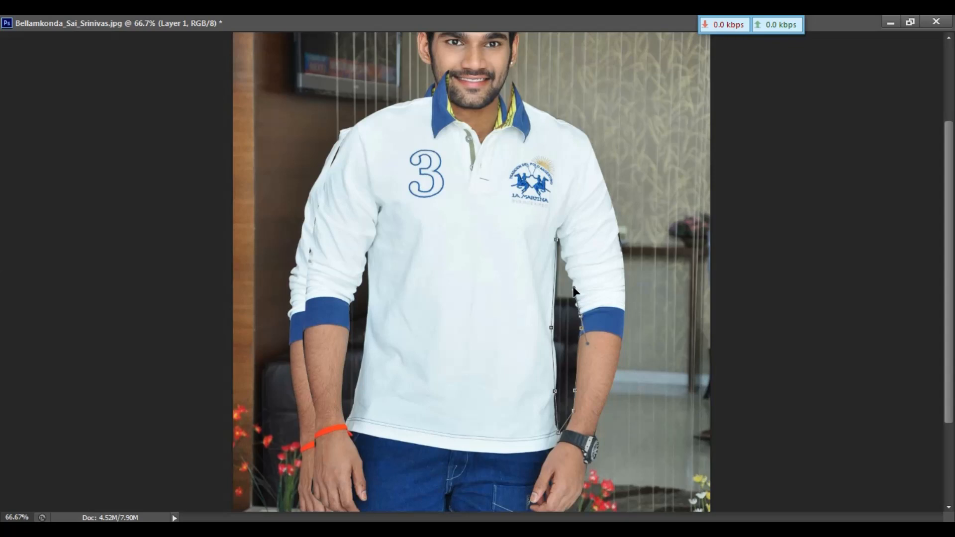
left_click(573, 288)
left_click(556, 239)
key("ctrl+Return")
key("Delete")
key("ctrl+d")
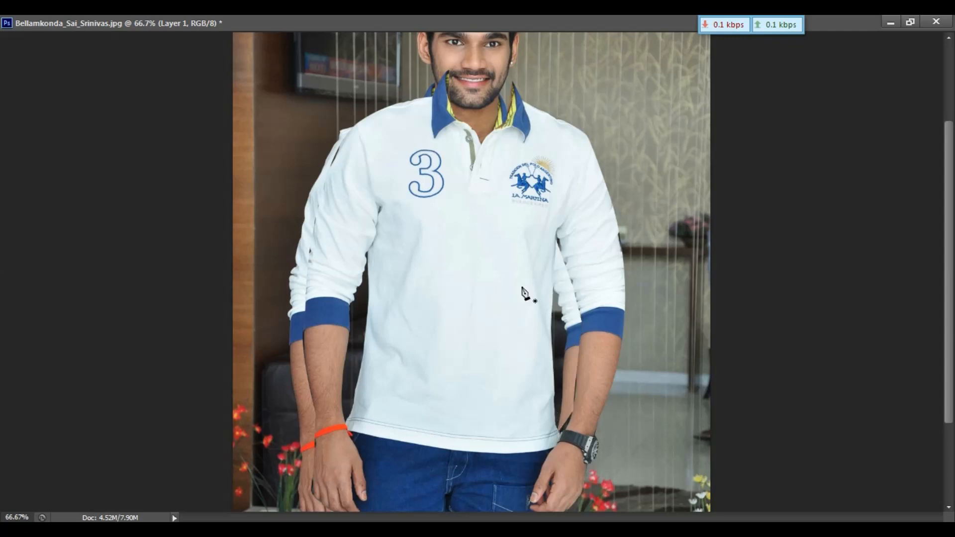
Trace the background gap between the man's left arm and torso with the Pen tool and load it as a selection.
left_click(368, 256)
left_click_drag(357, 400, 339, 416)
left_click(340, 387)
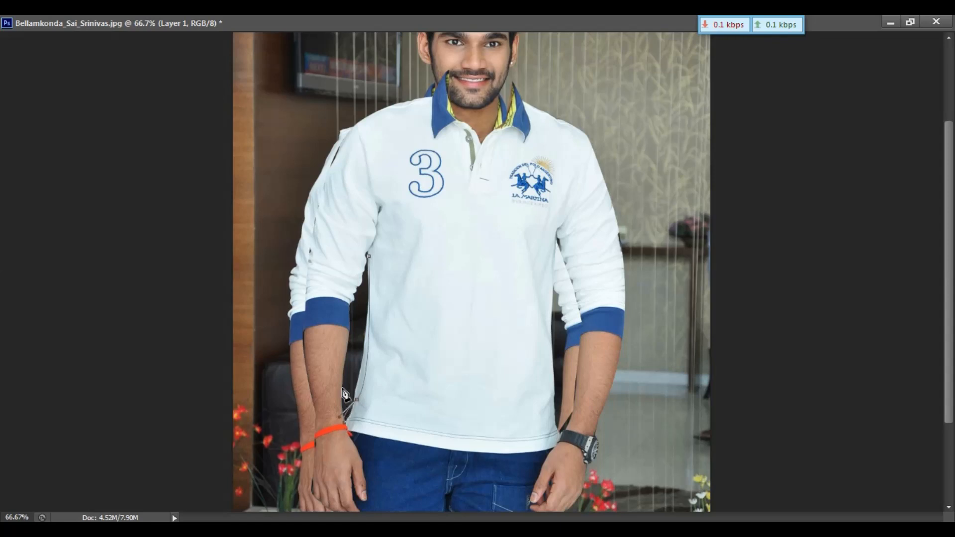
left_click(348, 333)
left_click(349, 300)
left_click(368, 257)
key("ctrl+Return")
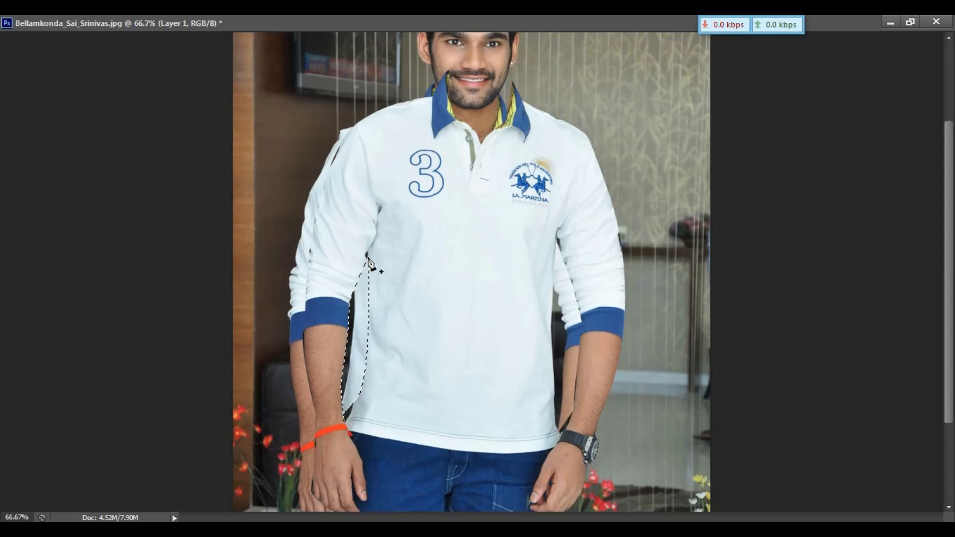
key("ctrl+d")
Return to the windowed layout and drag the cut-out figure with the Move tool onto the new A4 page.
key("f")
key("f")
key("f")
left_click(909, 23)
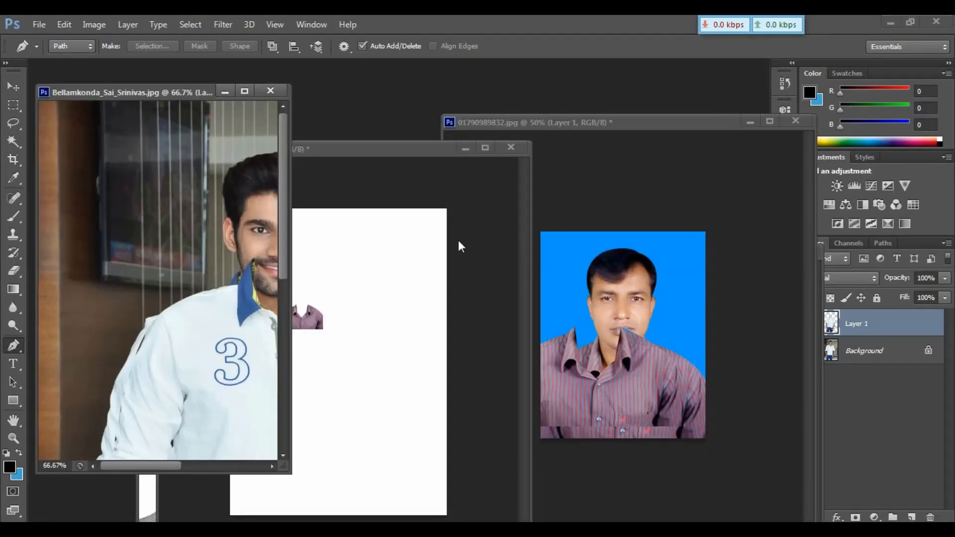
key("v")
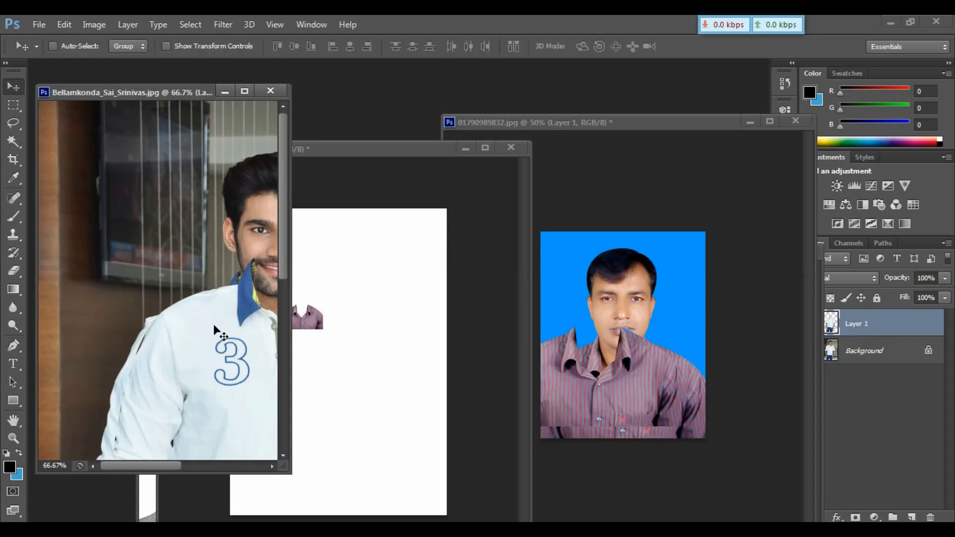
left_click_drag(213, 324, 386, 298)
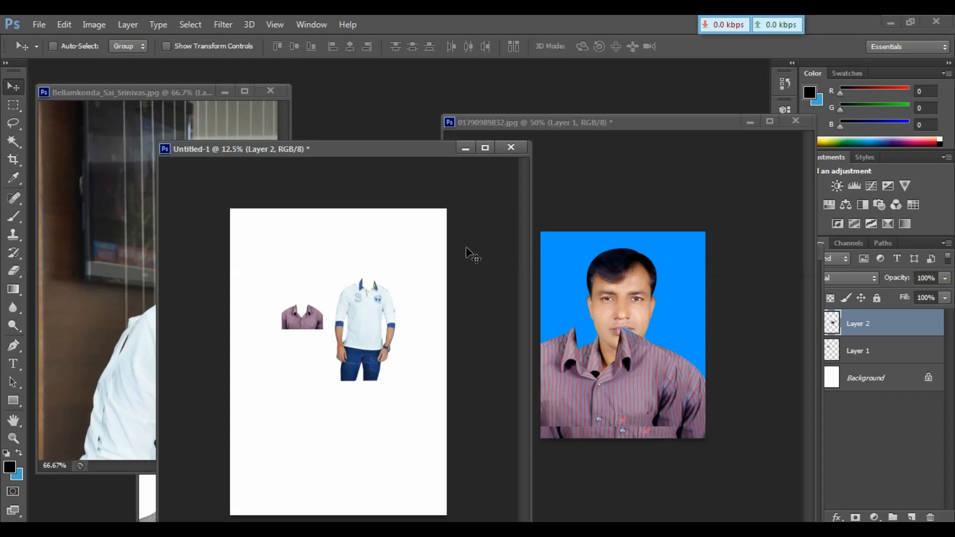
Bring up the suit template documents and rearrange their windows beside the A4 page.
left_click(151, 492)
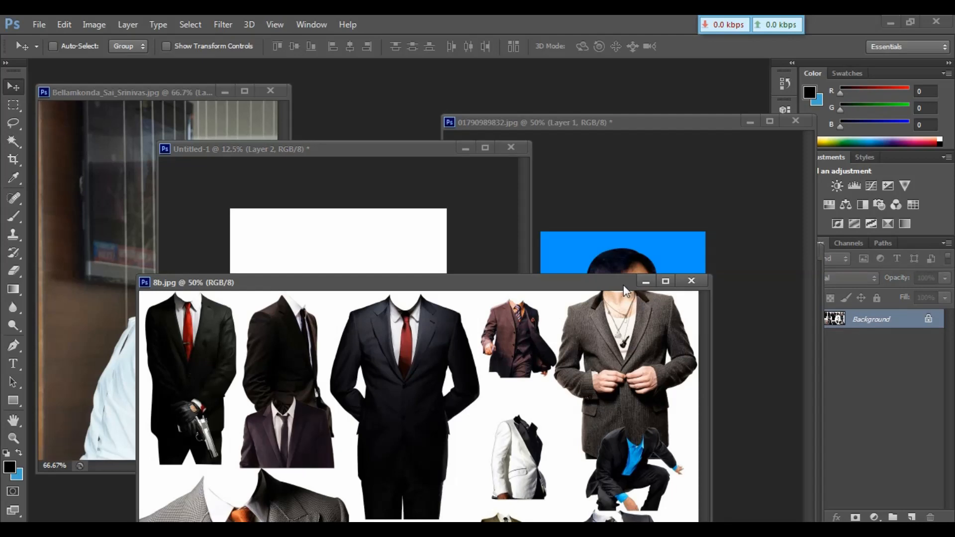
left_click_drag(561, 281, 243, 281)
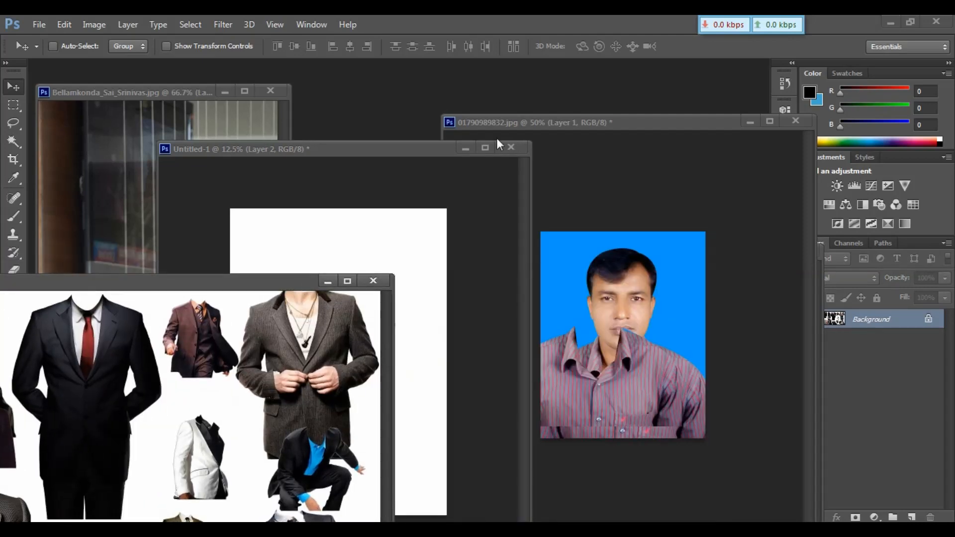
left_click(430, 151)
left_click_drag(430, 150, 324, 151)
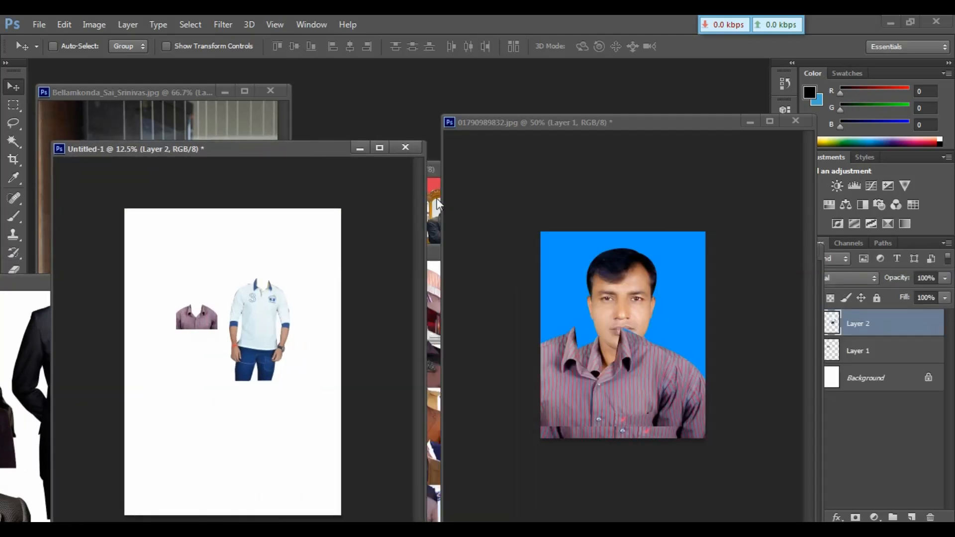
left_click(437, 203)
left_click(434, 452)
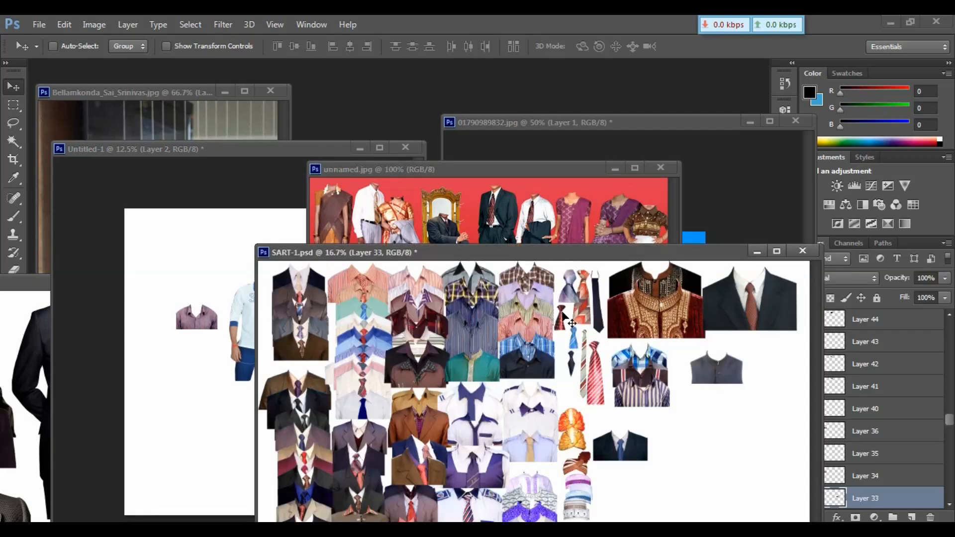
Pick the embroidered sherwani layer in SART-1.psd and drag it onto the A4 page.
right_click(660, 320)
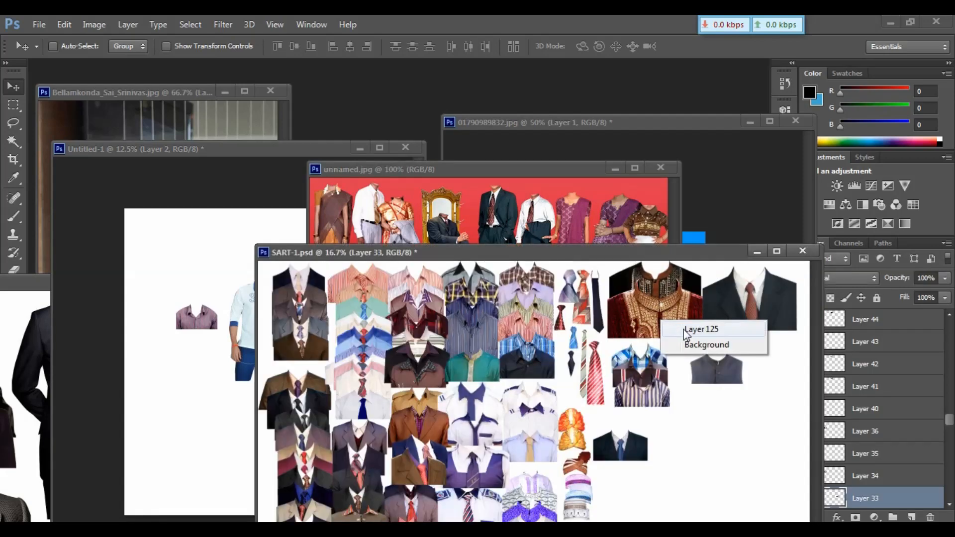
left_click(686, 329)
left_click_drag(686, 331, 219, 398)
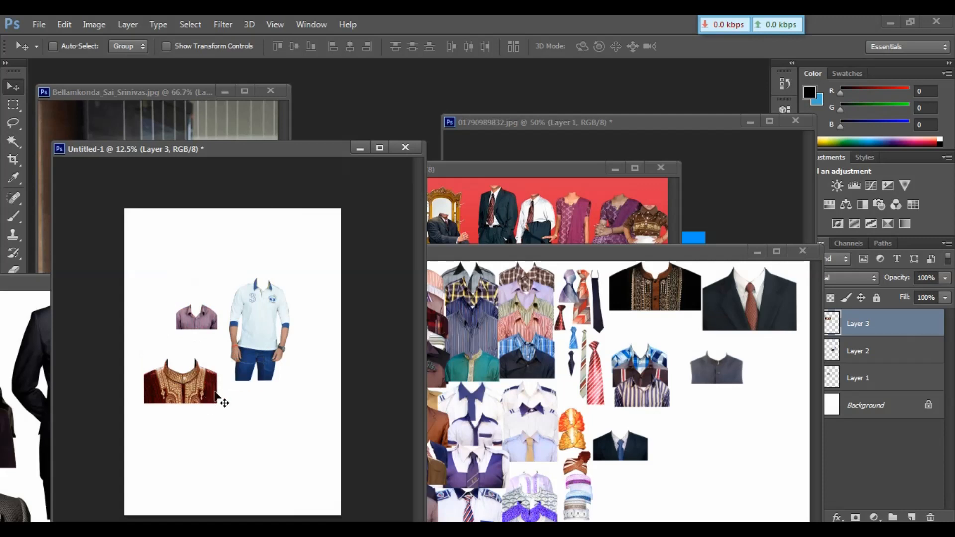
Pick the black suit with red tie layer and drag it onto the A4 page, then zoom the page in.
left_click(720, 313)
right_click(720, 313)
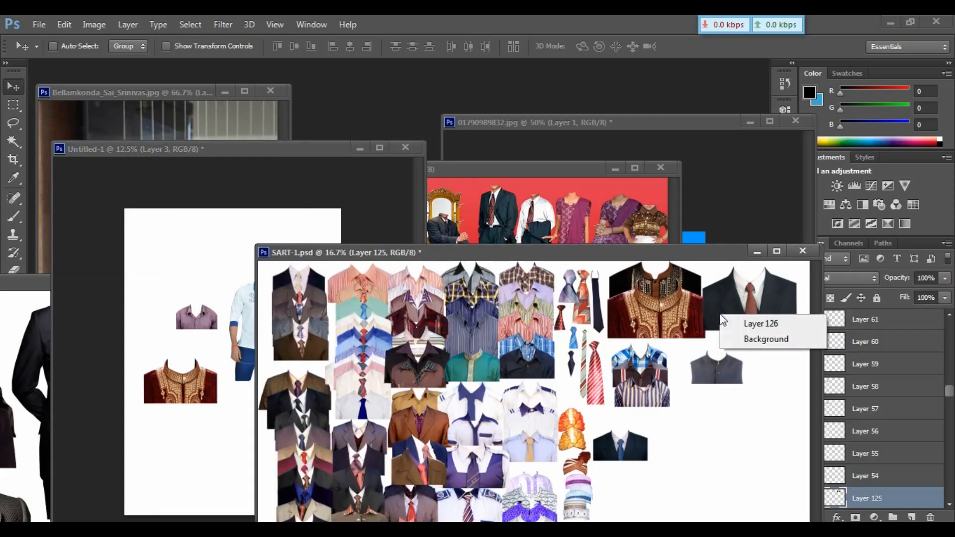
left_click(760, 324)
left_click_drag(750, 325, 267, 421)
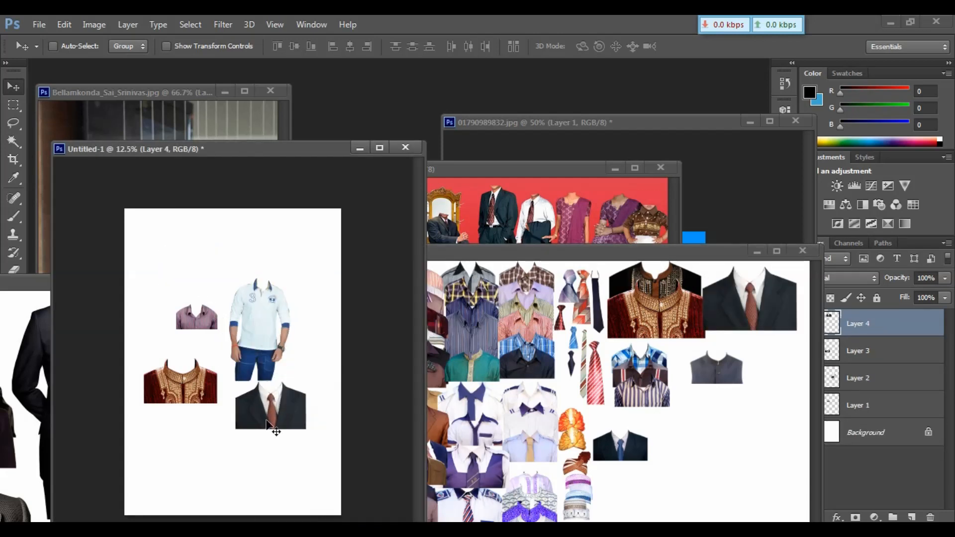
left_click(605, 366)
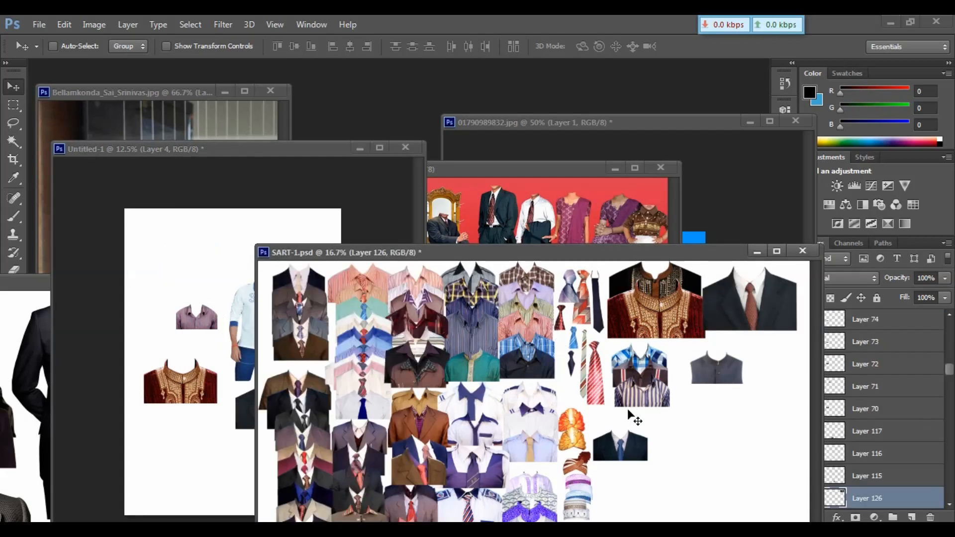
left_click(237, 263)
key("ctrl+plus")
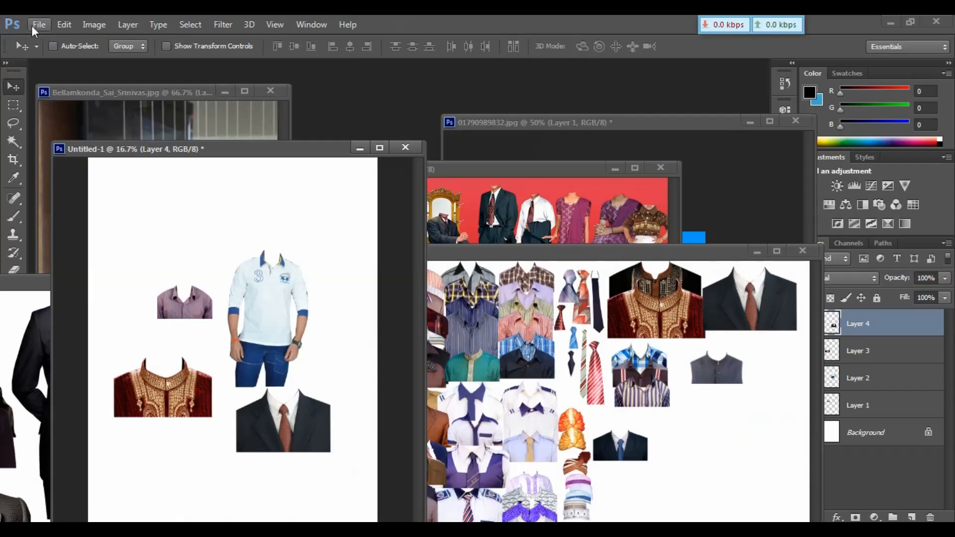
Save the A4 page to the Desktop as a Photoshop file named Dress with maximized compatibility.
left_click(105, 47)
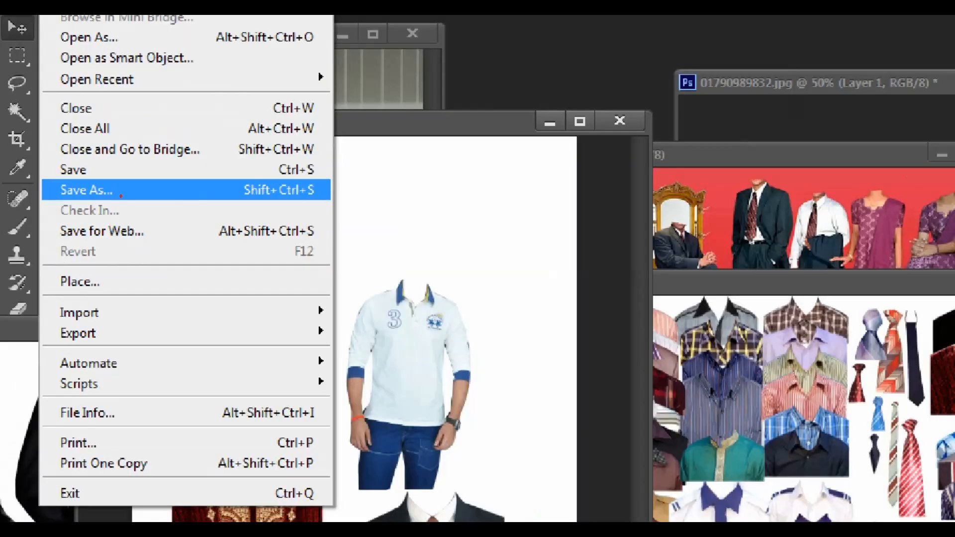
left_click(121, 194)
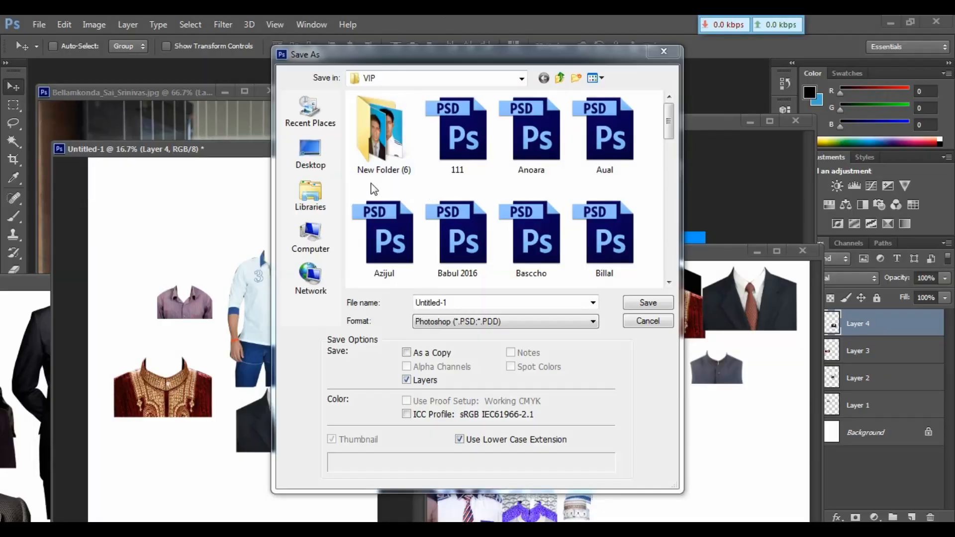
left_click(324, 169)
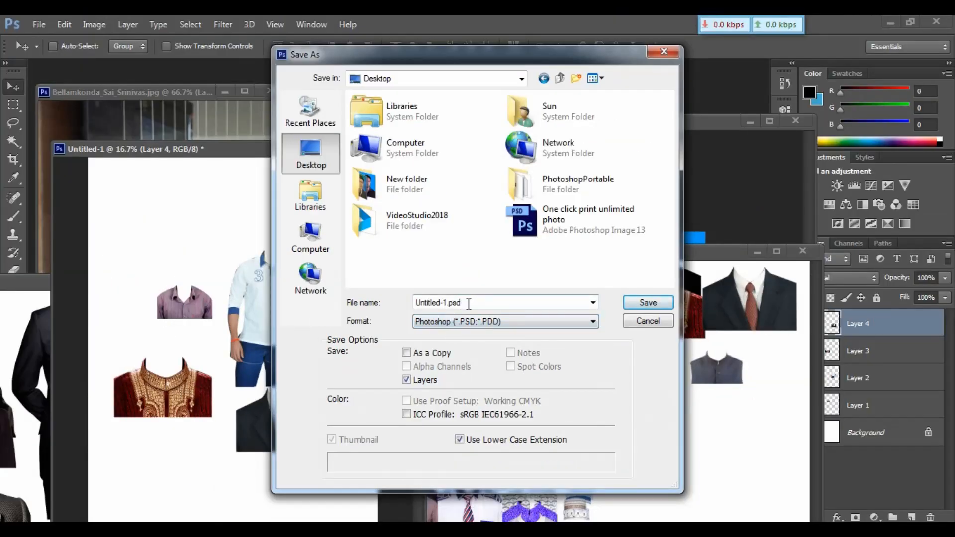
left_click_drag(468, 303, 387, 301)
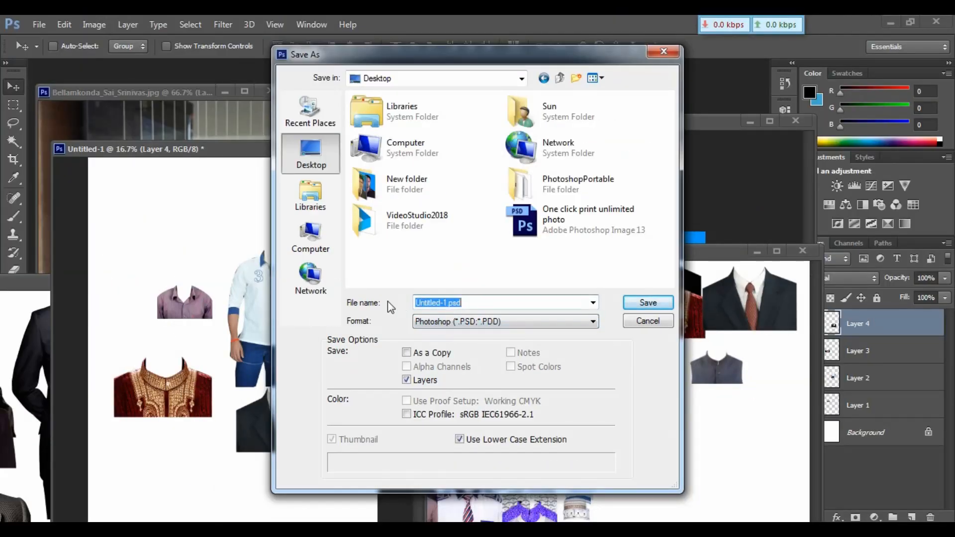
type("Dr")
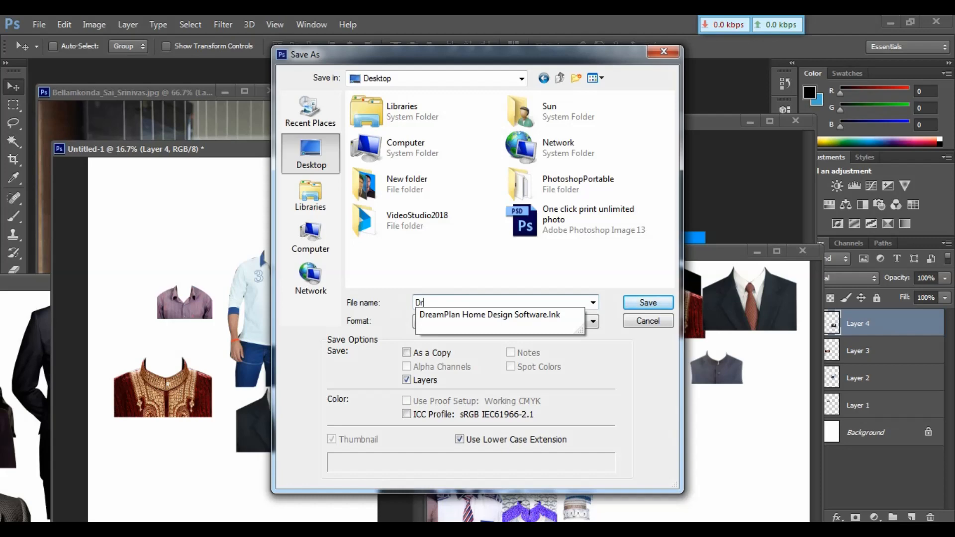
type("ess")
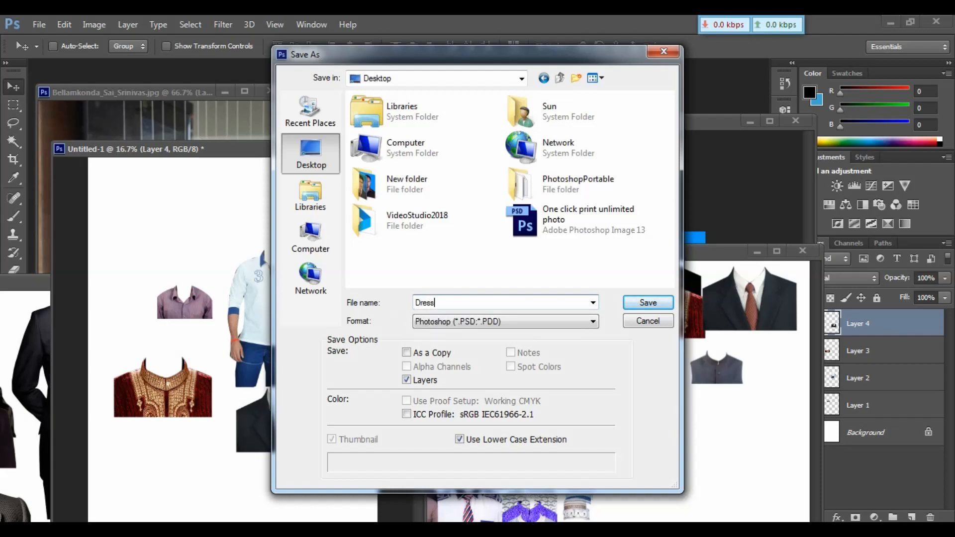
left_click(661, 305)
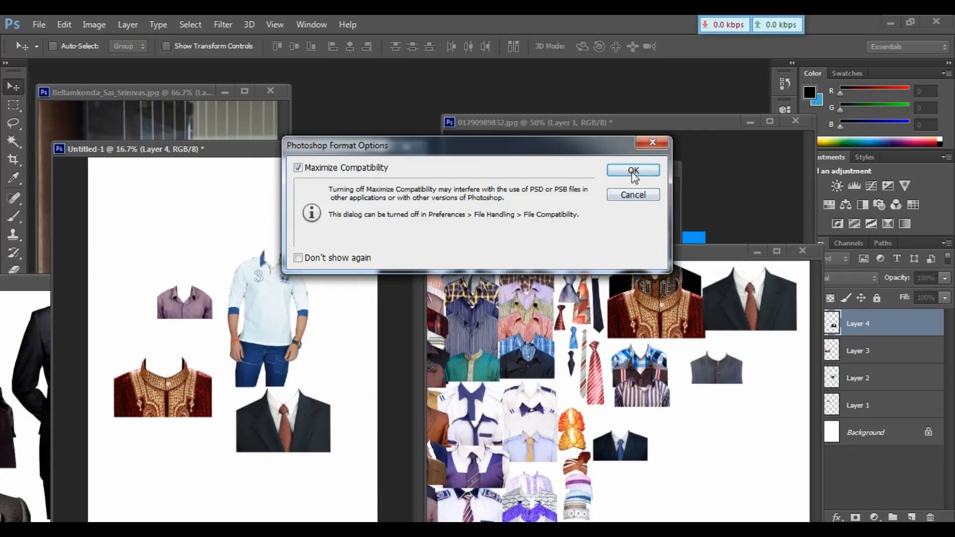
left_click(632, 171)
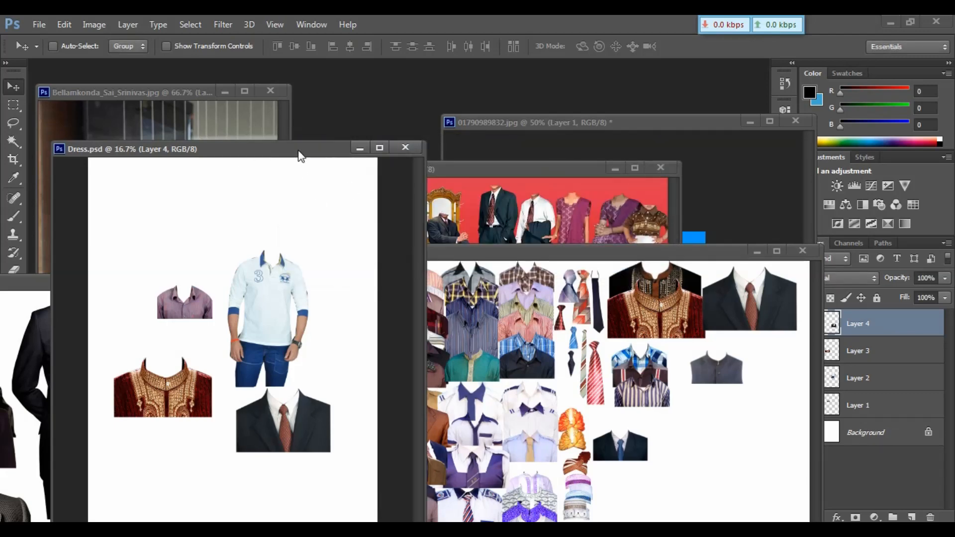
Close the Dress page and the SART-1 template document without saving changes.
left_click_drag(299, 155, 421, 136)
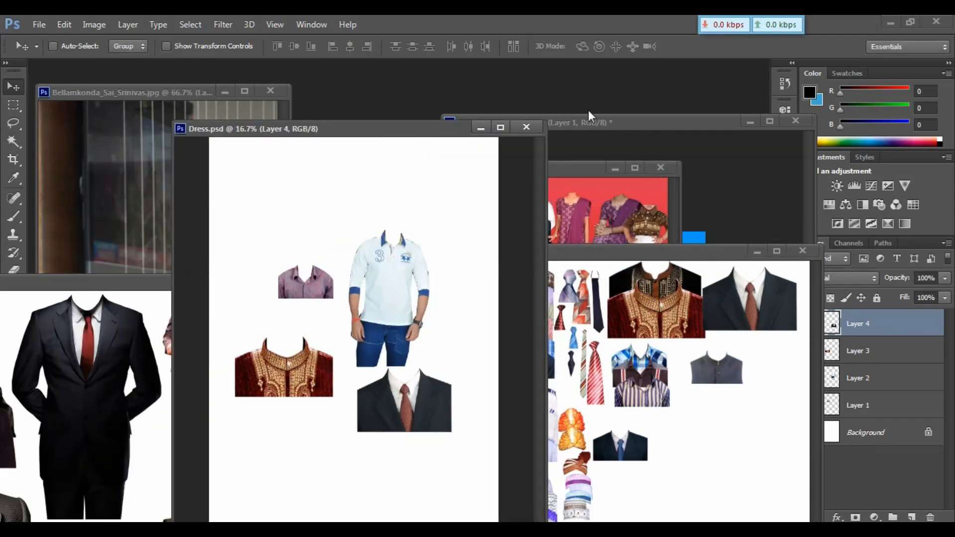
left_click(526, 127)
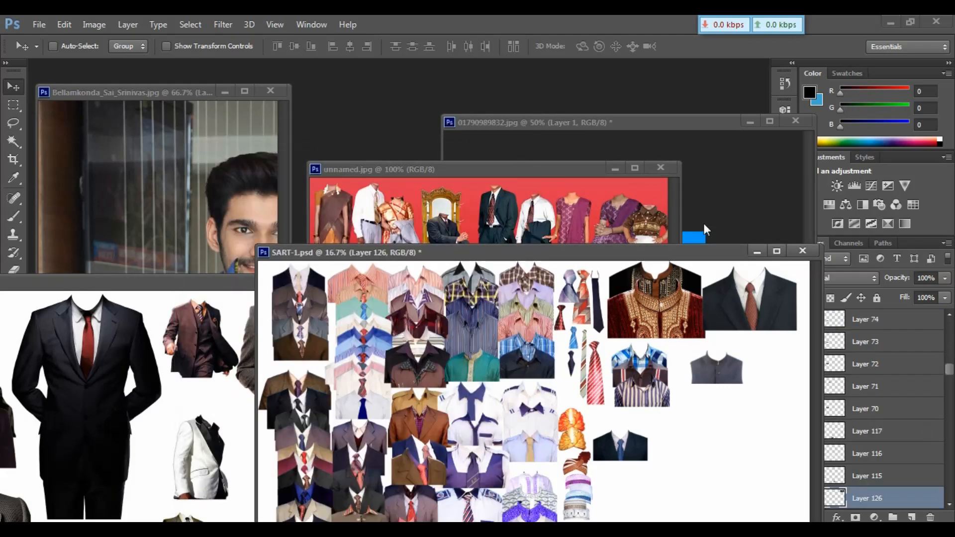
left_click(803, 251)
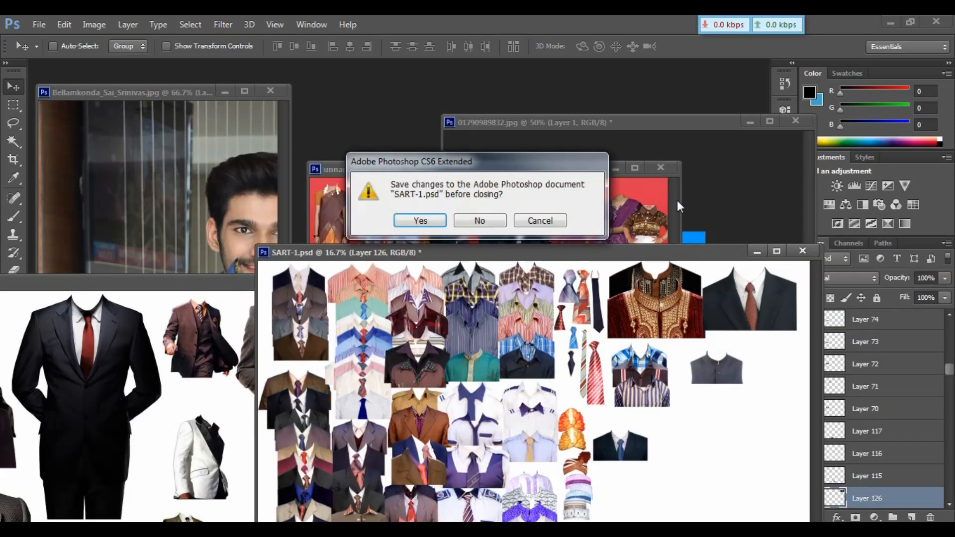
left_click(495, 222)
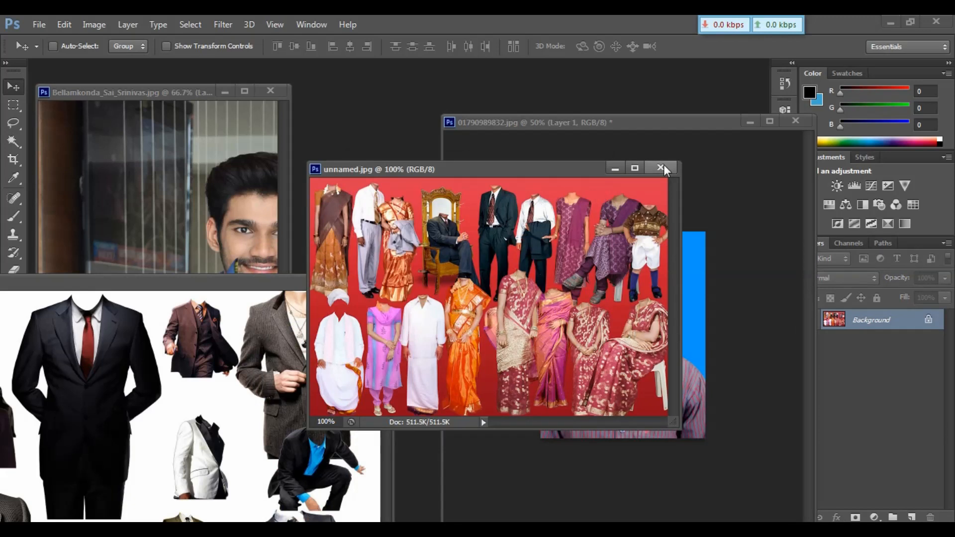
Close the remaining template images and both portrait photos without saving changes.
left_click(664, 165)
left_click(796, 121)
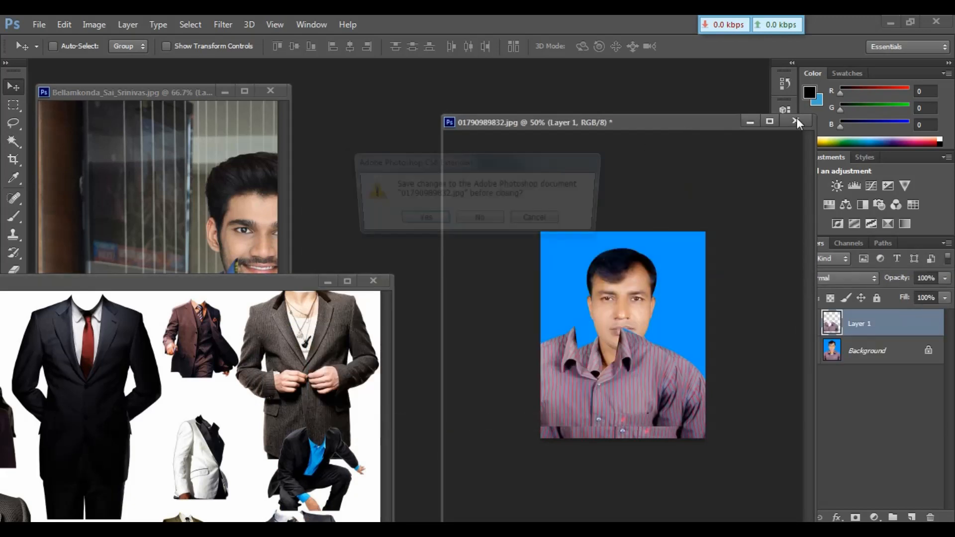
left_click(487, 221)
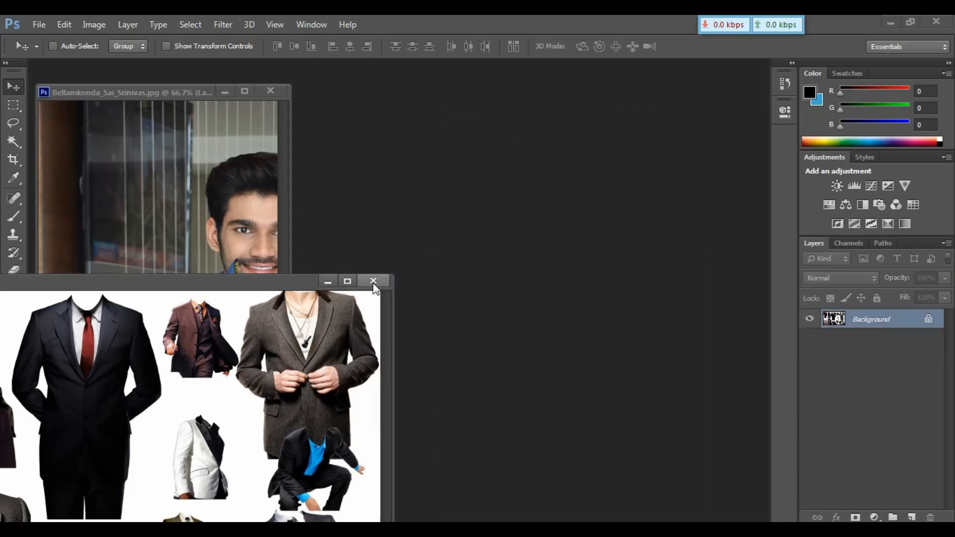
left_click(373, 280)
left_click(276, 94)
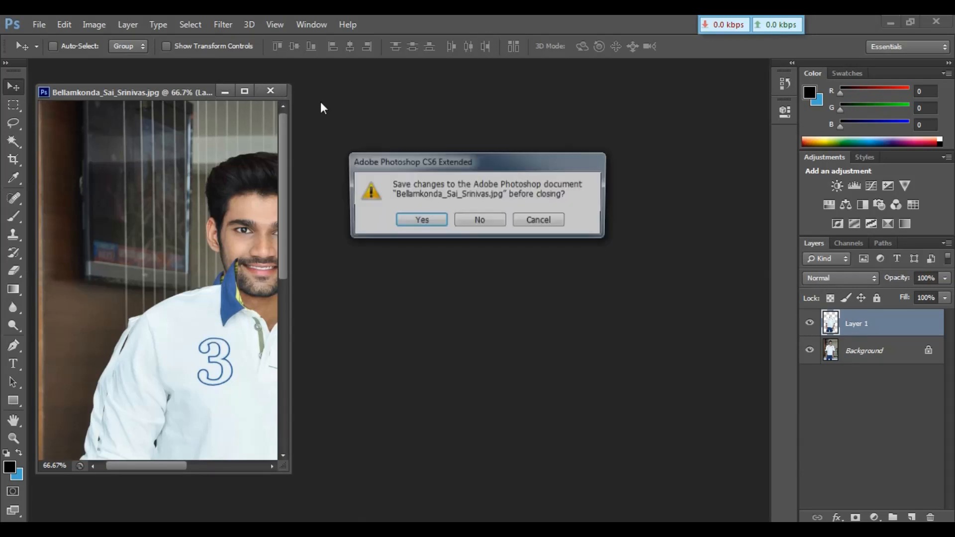
left_click(473, 223)
Open the saved Dress.psd file from the Desktop.
double_click(360, 213)
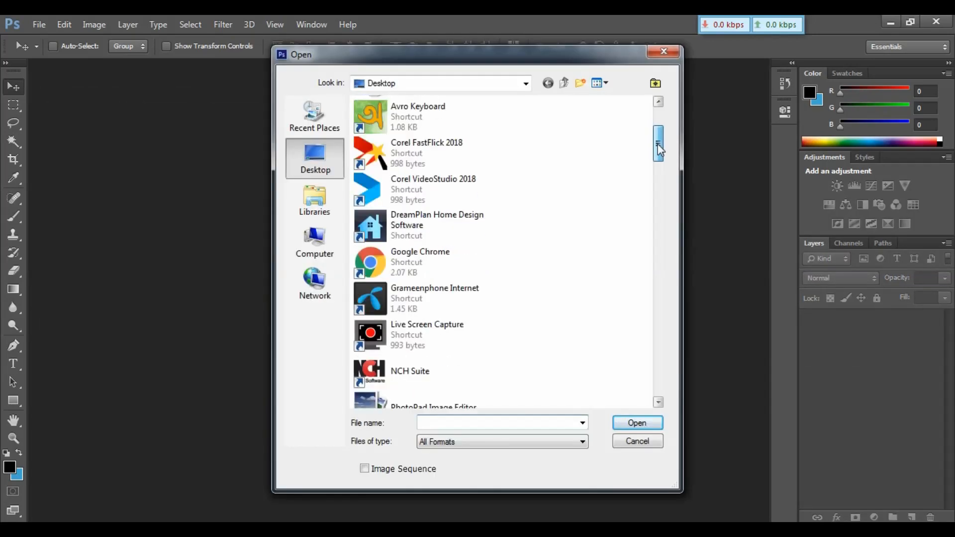
left_click_drag(657, 144, 665, 299)
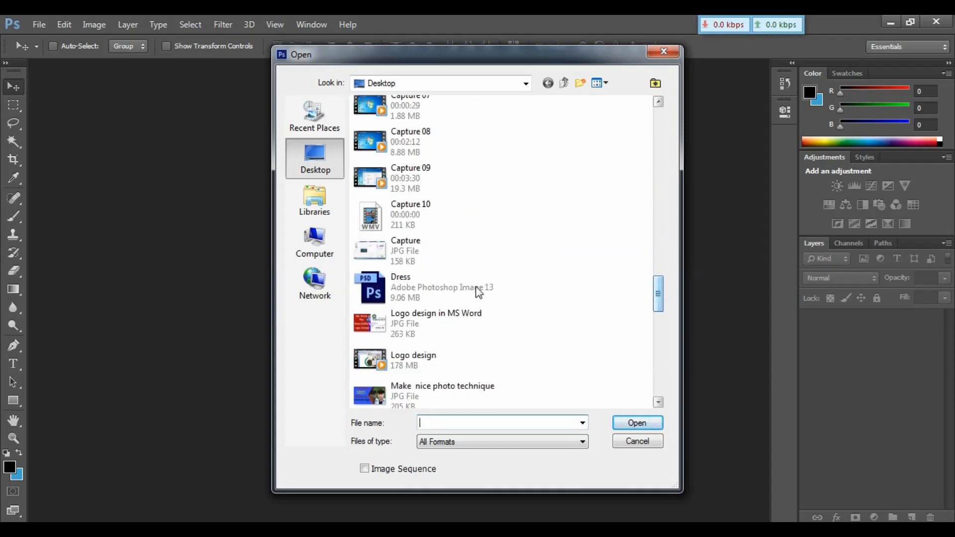
left_click(410, 288)
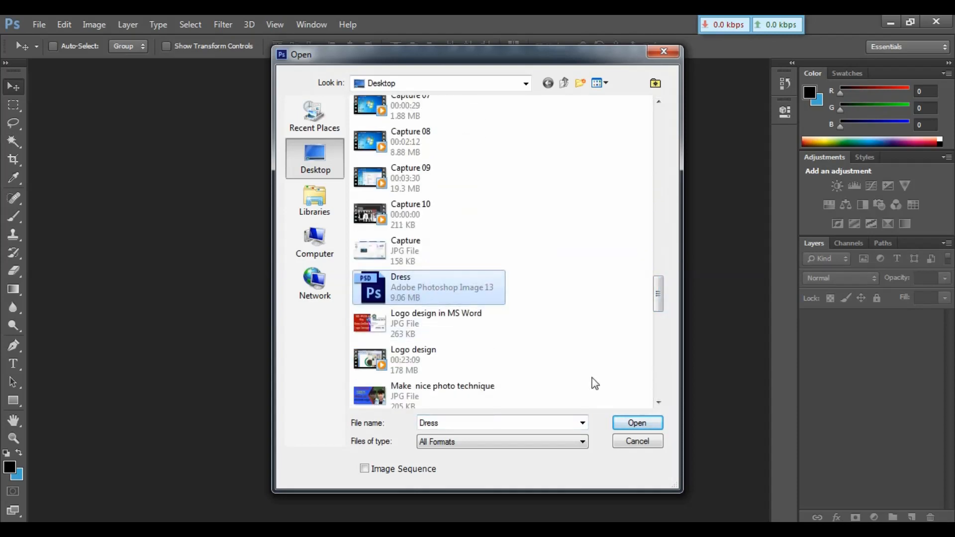
left_click(651, 423)
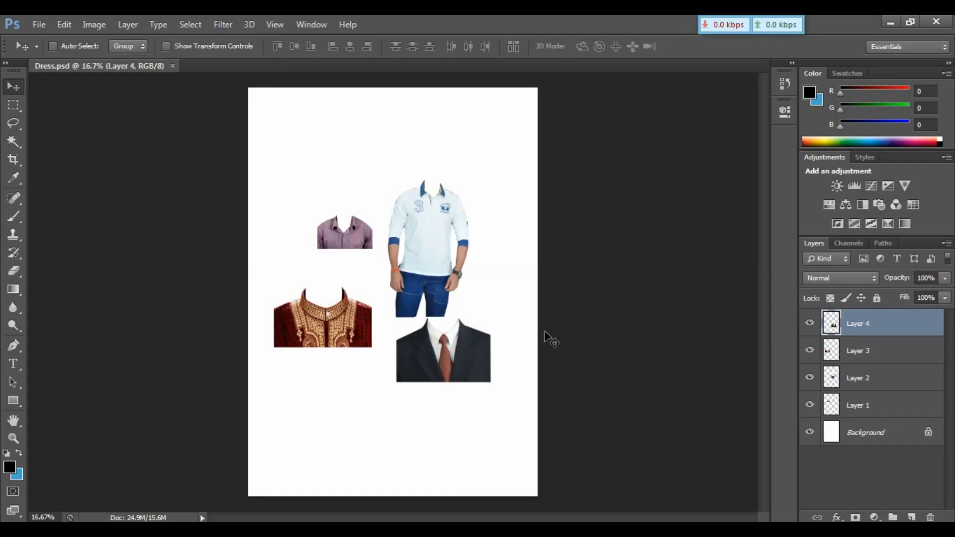
Nudge the white shirt slightly on the page and select the purple shirt's layer through the layer picker.
left_click_drag(454, 228, 481, 221)
right_click(434, 234)
left_click(469, 247)
right_click(351, 229)
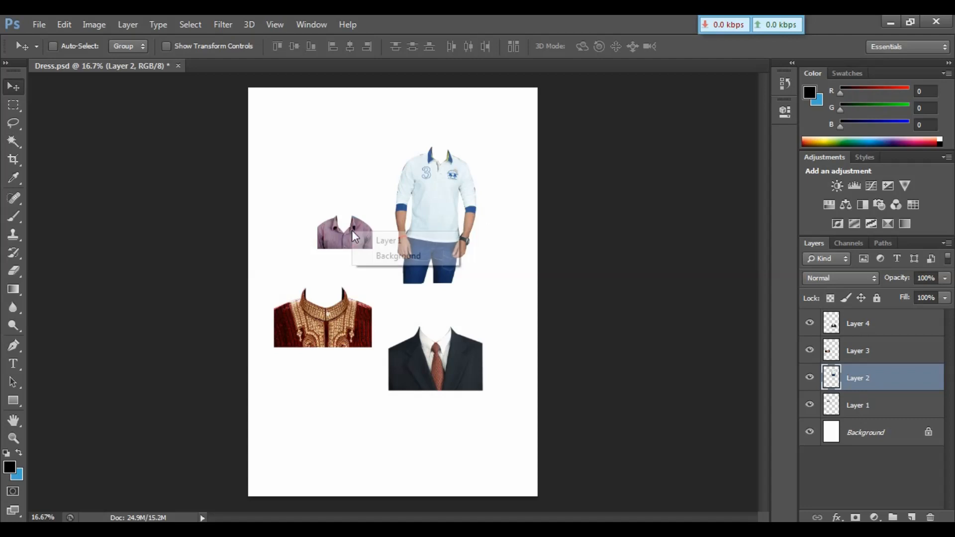
left_click(370, 244)
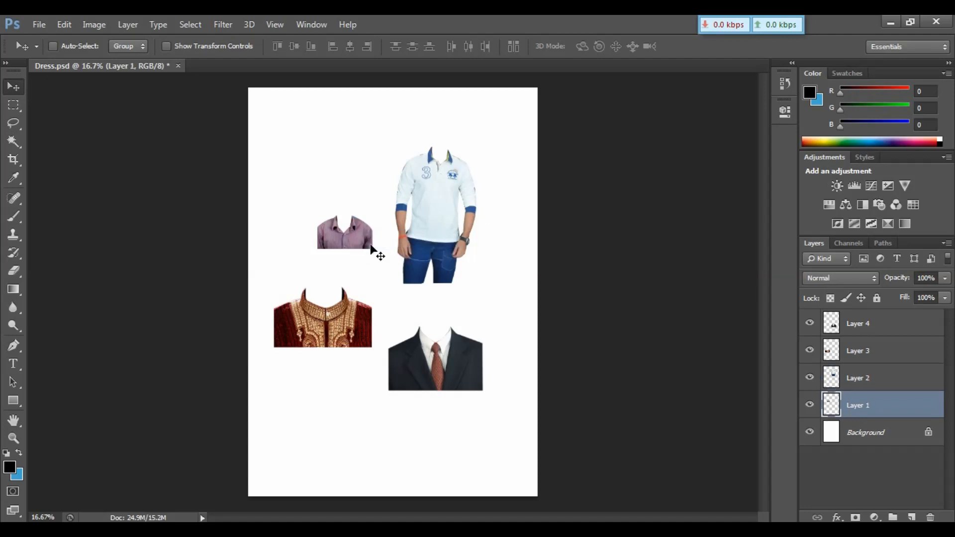